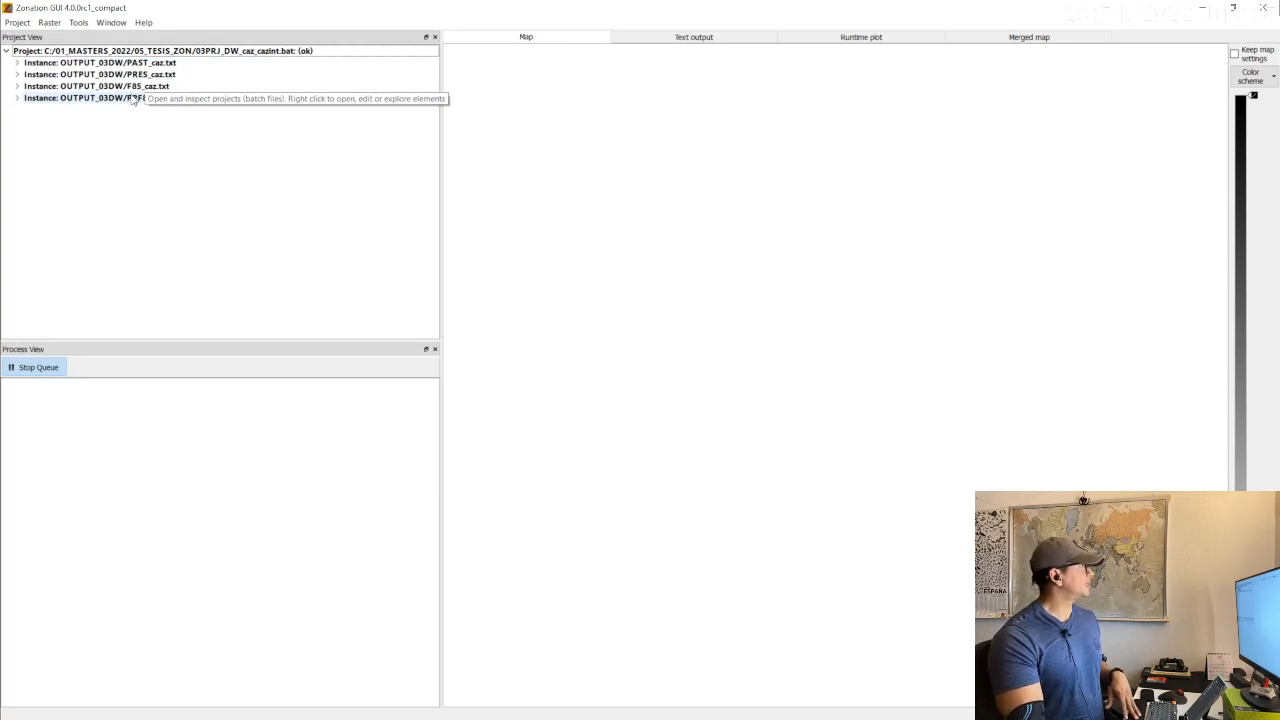
Preview the contents of the 03PRJ_DW_caz_cazint.bat project file in the open-project dialog, and cancel without loading it.
{"action": "left_click", "coordinate": [132, 99]}
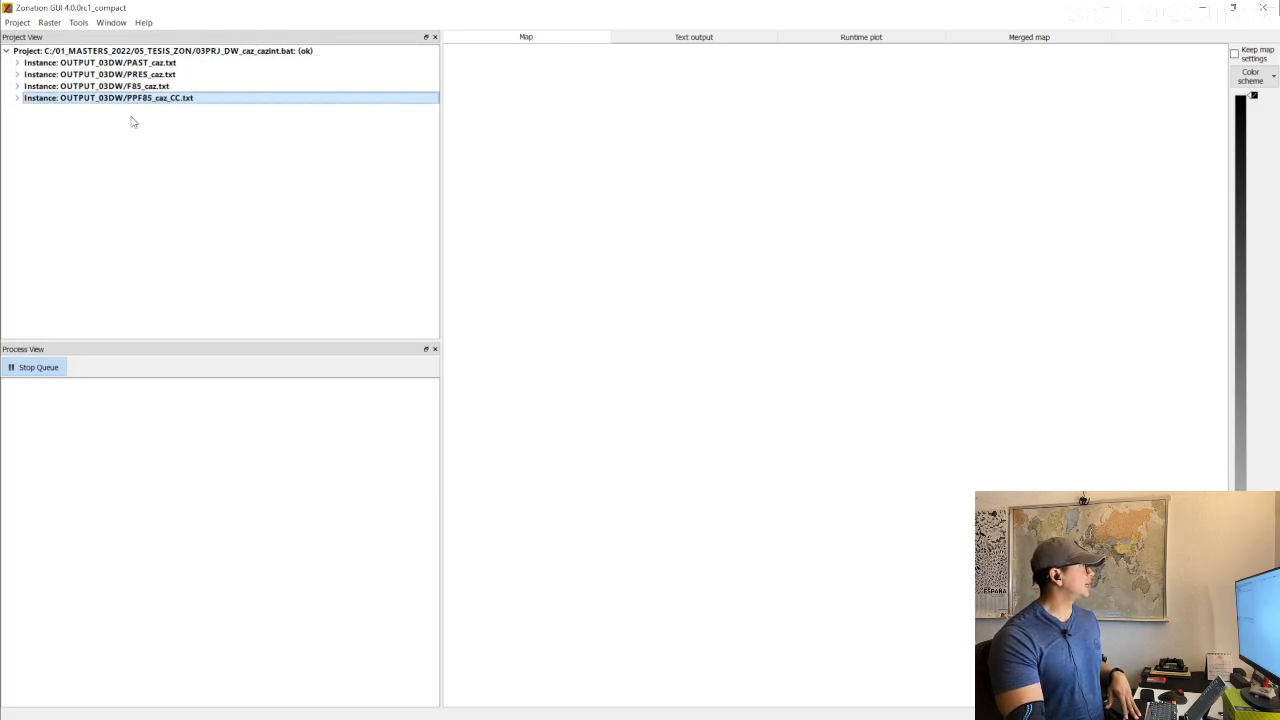
{"action": "left_click", "coordinate": [144, 63]}
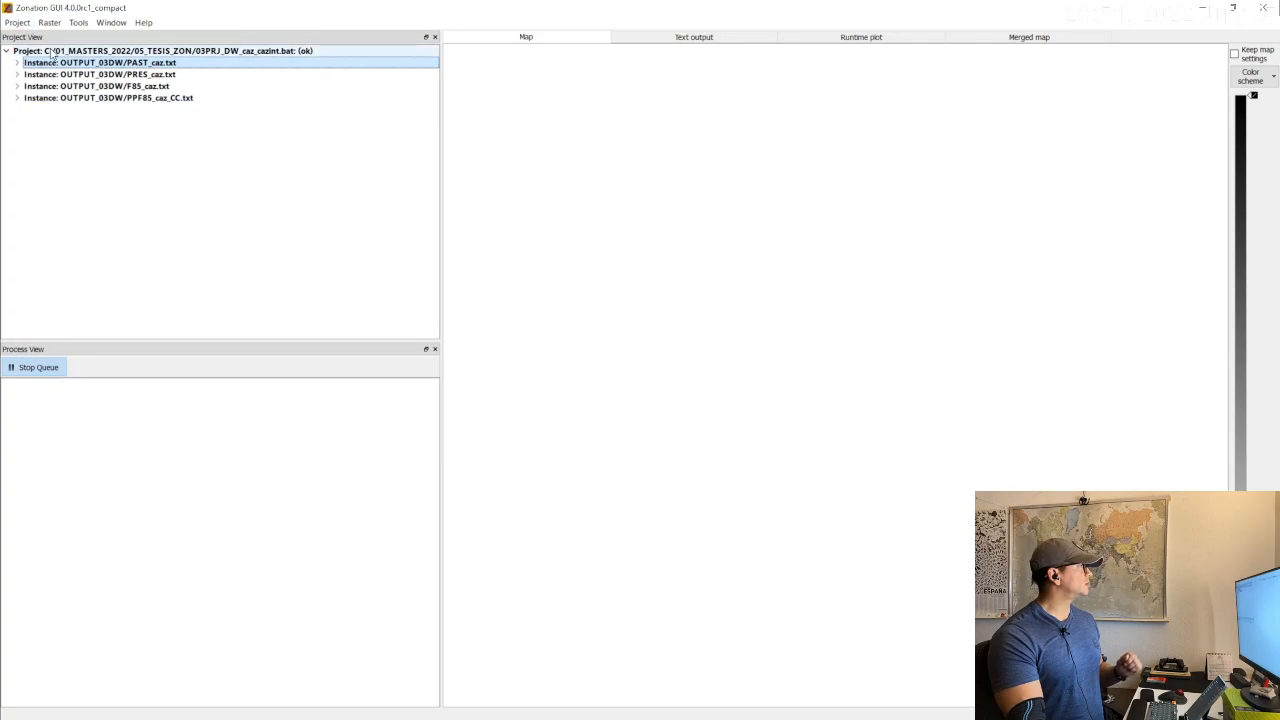
{"action": "left_click", "coordinate": [17, 22]}
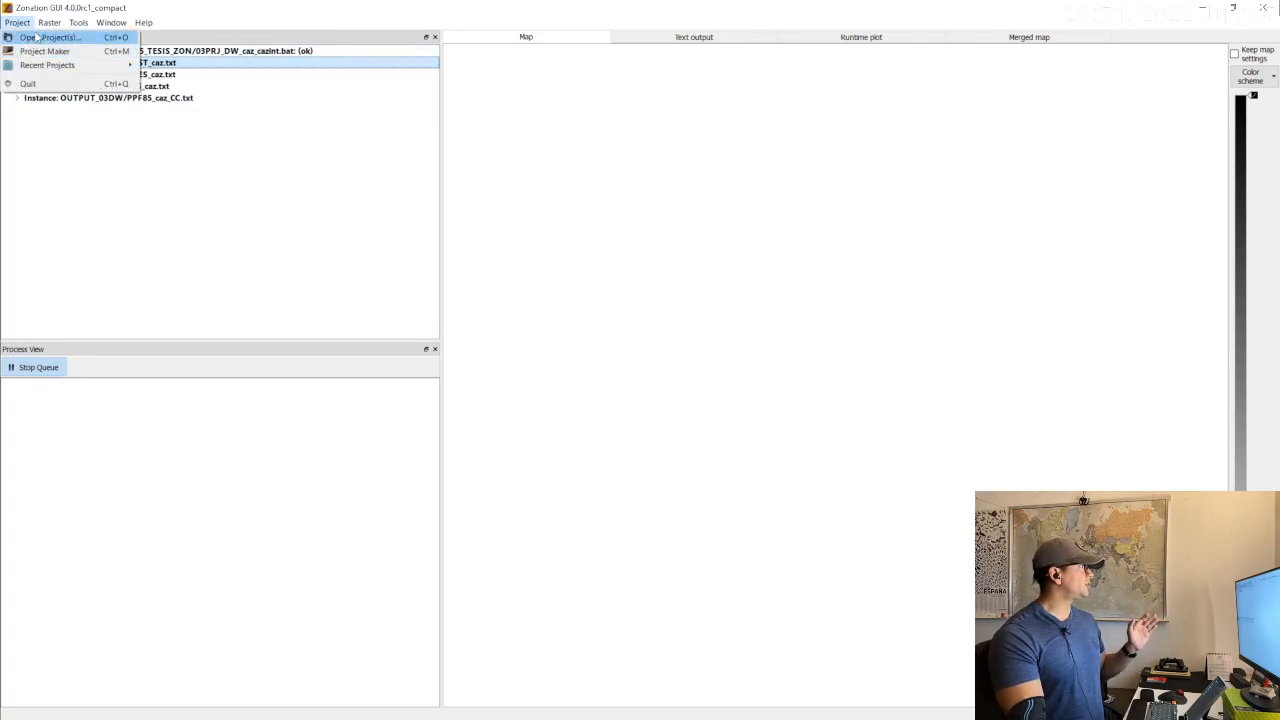
{"action": "left_click", "coordinate": [38, 37]}
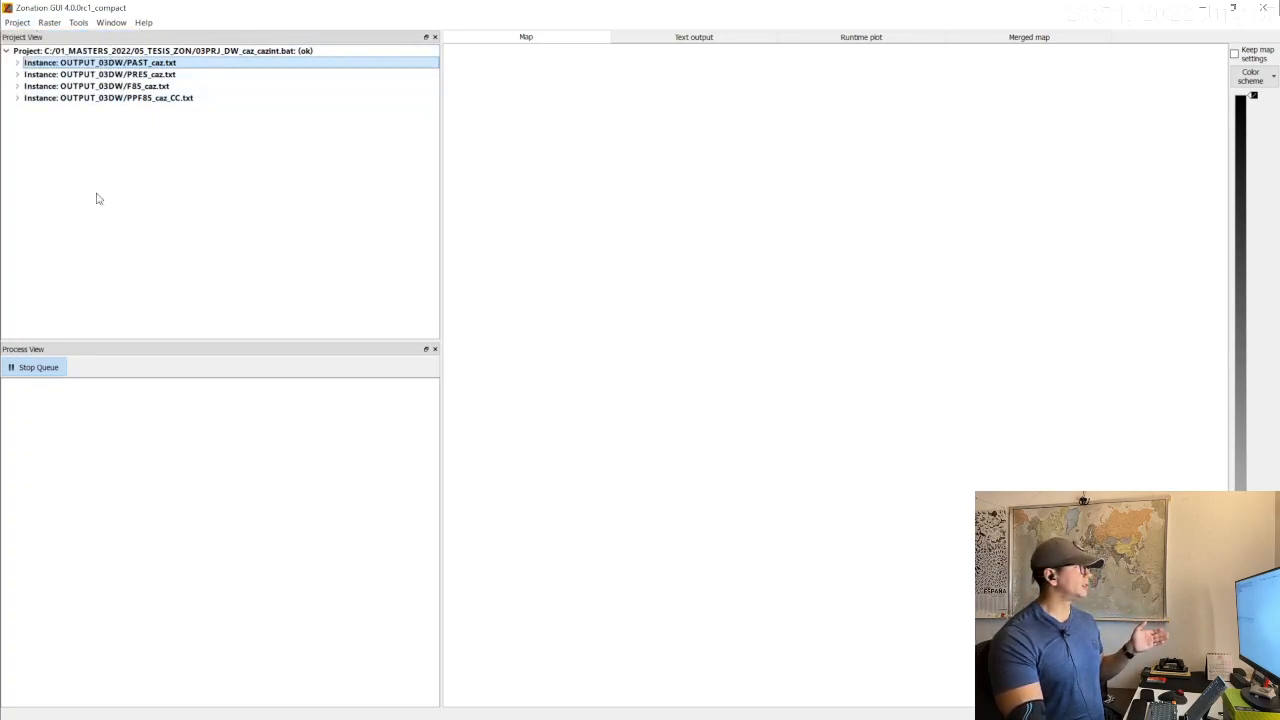
{"action": "left_click", "coordinate": [17, 22]}
{"action": "left_click", "coordinate": [30, 37]}
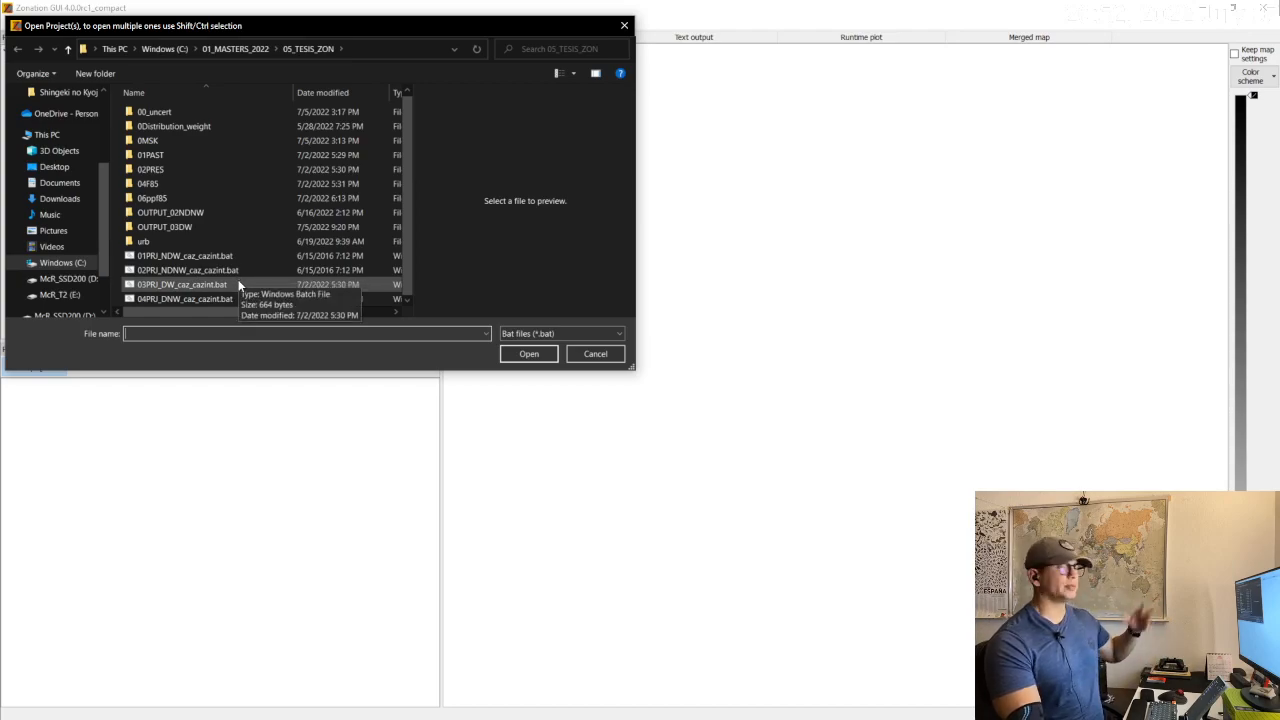
{"action": "left_click", "coordinate": [171, 286]}
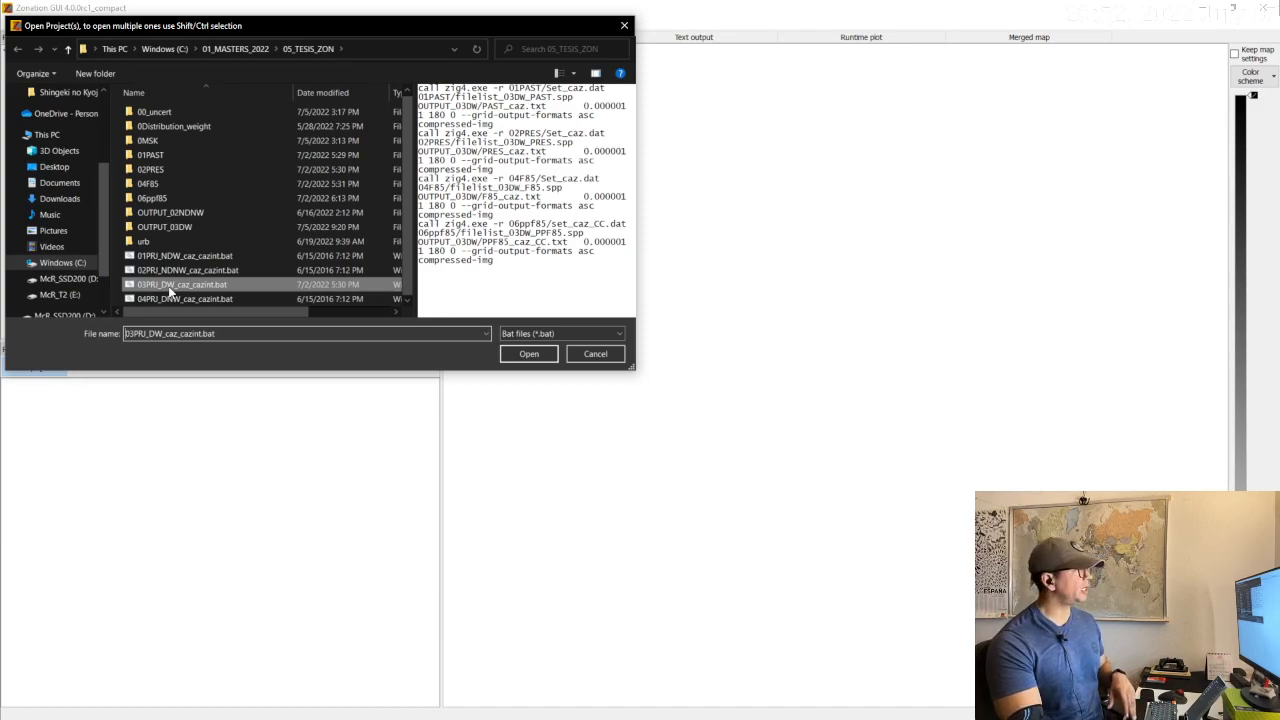
{"action": "left_click", "coordinate": [603, 358]}
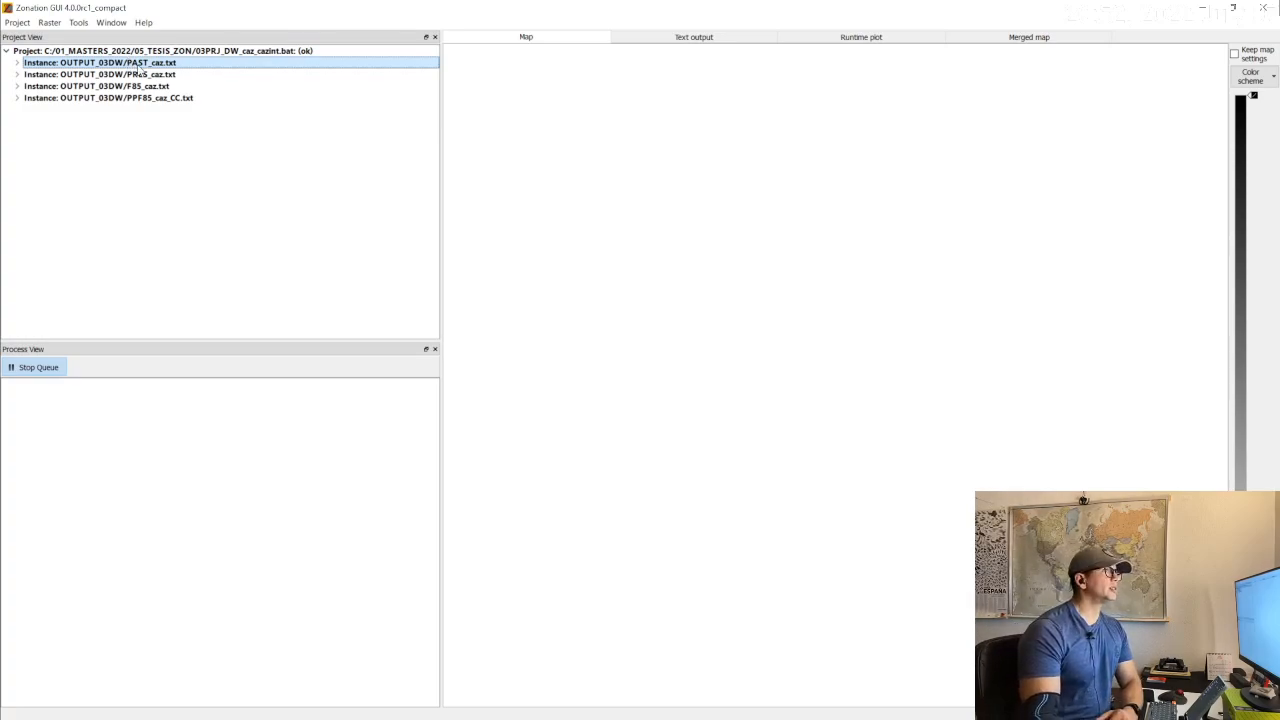
Queue the OUTPUT_03DW/PAST_caz.txt instance to run and display its resulting map in the Hot color scheme.
{"action": "right_click", "coordinate": [138, 66]}
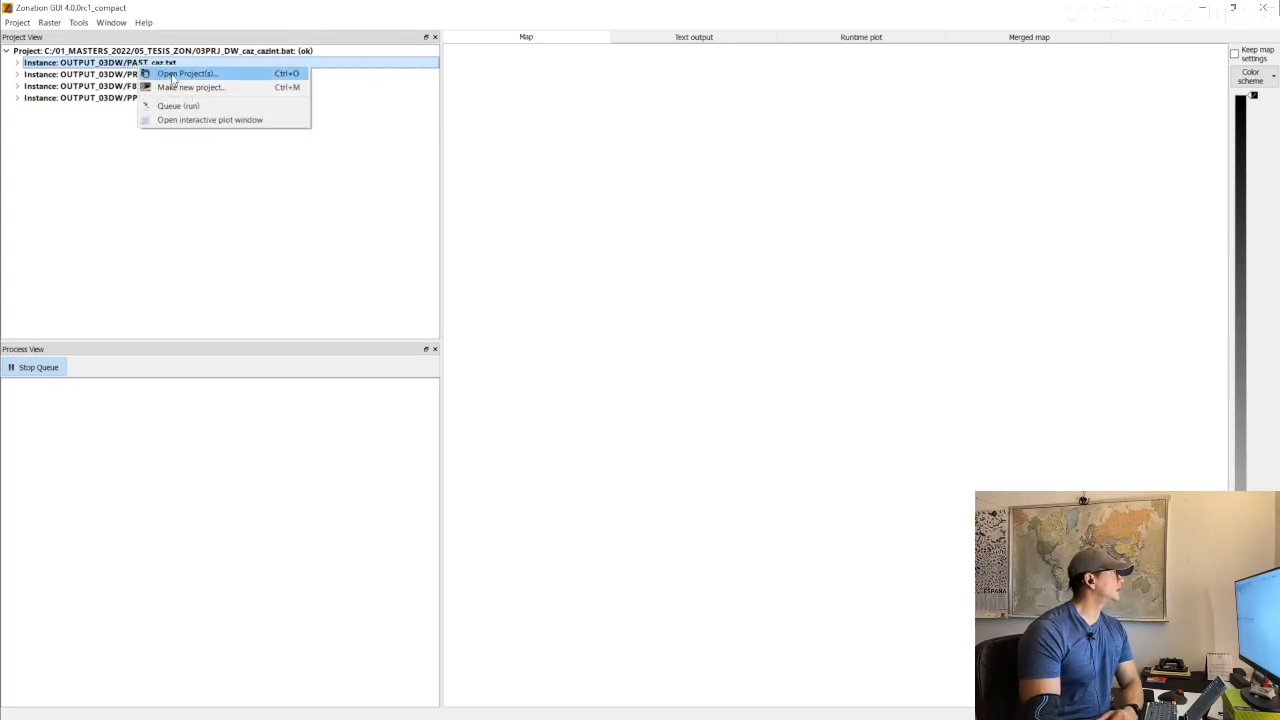
{"action": "left_click", "coordinate": [172, 106]}
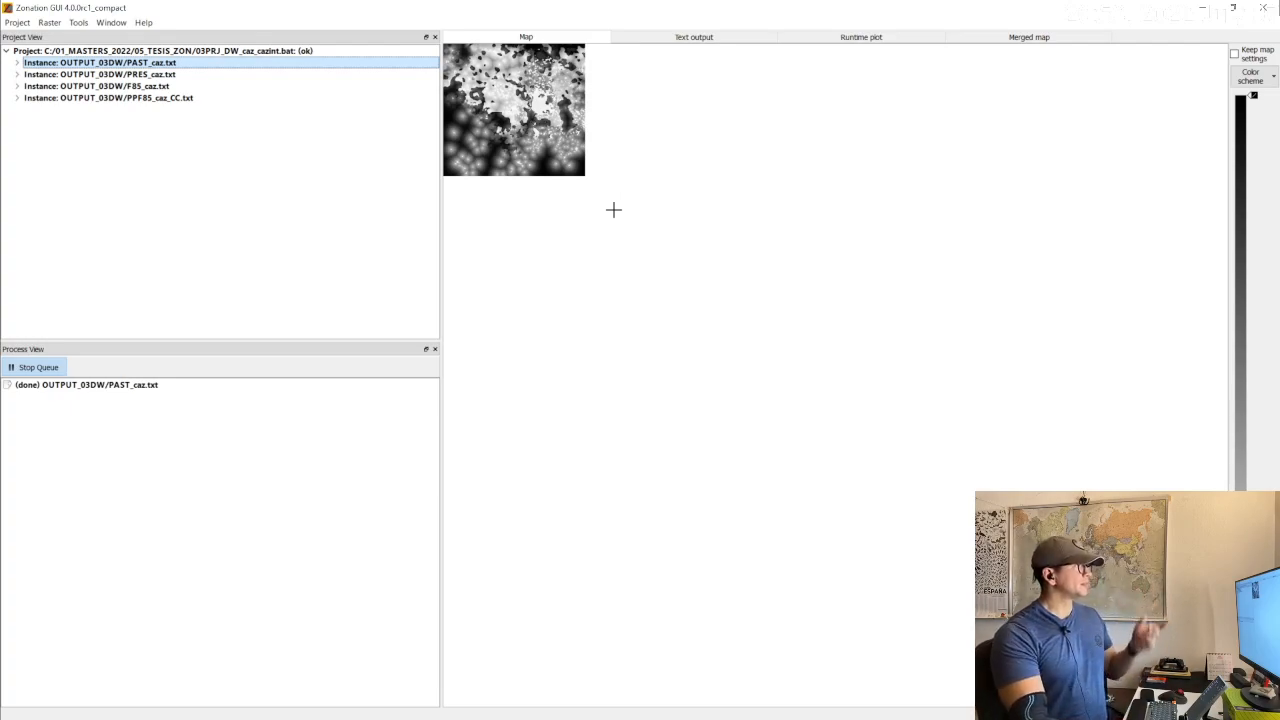
{"action": "scroll", "coordinate": [537, 147], "scroll_direction": "up", "scroll_amount": 3}
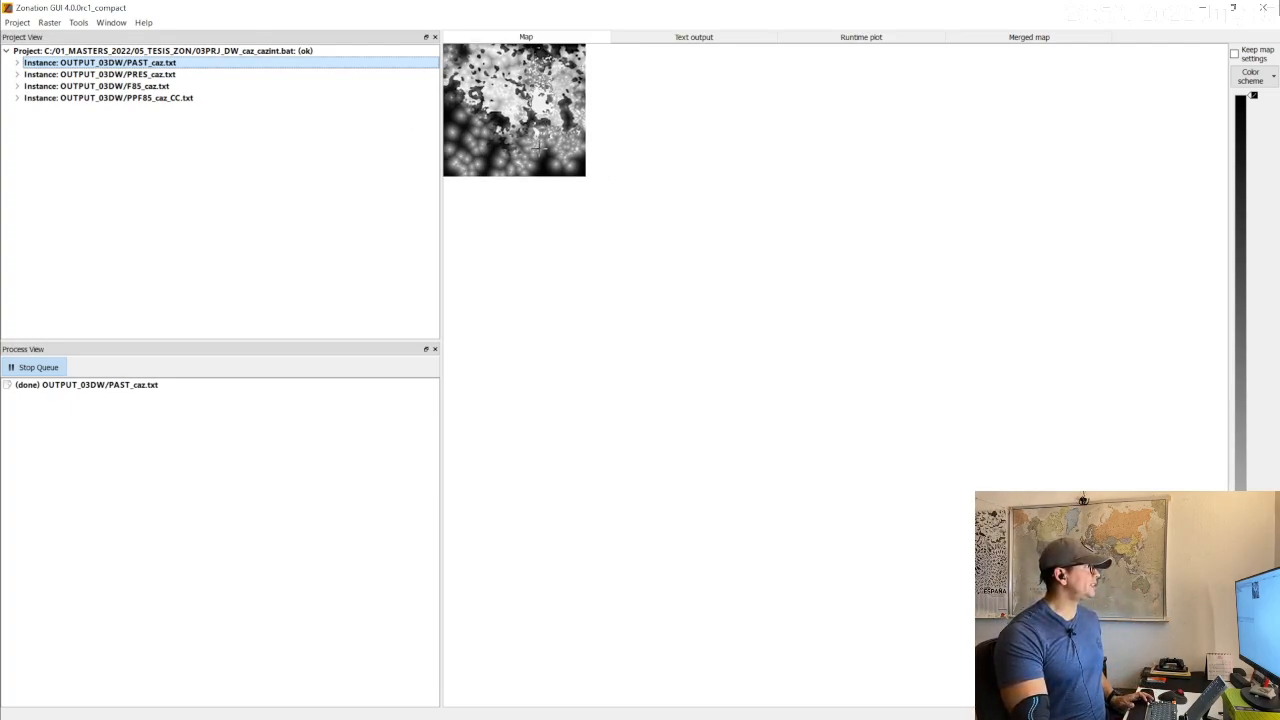
{"action": "scroll", "coordinate": [537, 147], "scroll_direction": "up", "scroll_amount": 4}
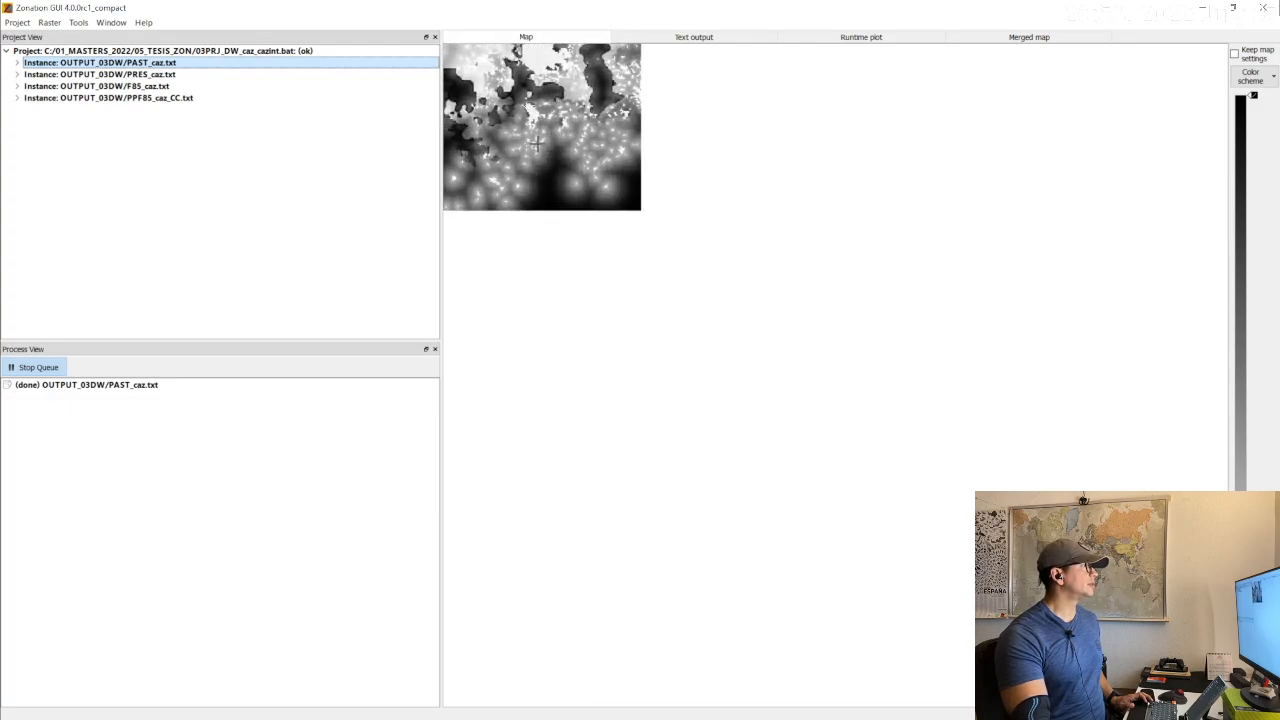
{"action": "left_click_drag", "start_coordinate": [506, 69], "coordinate": [737, 307]}
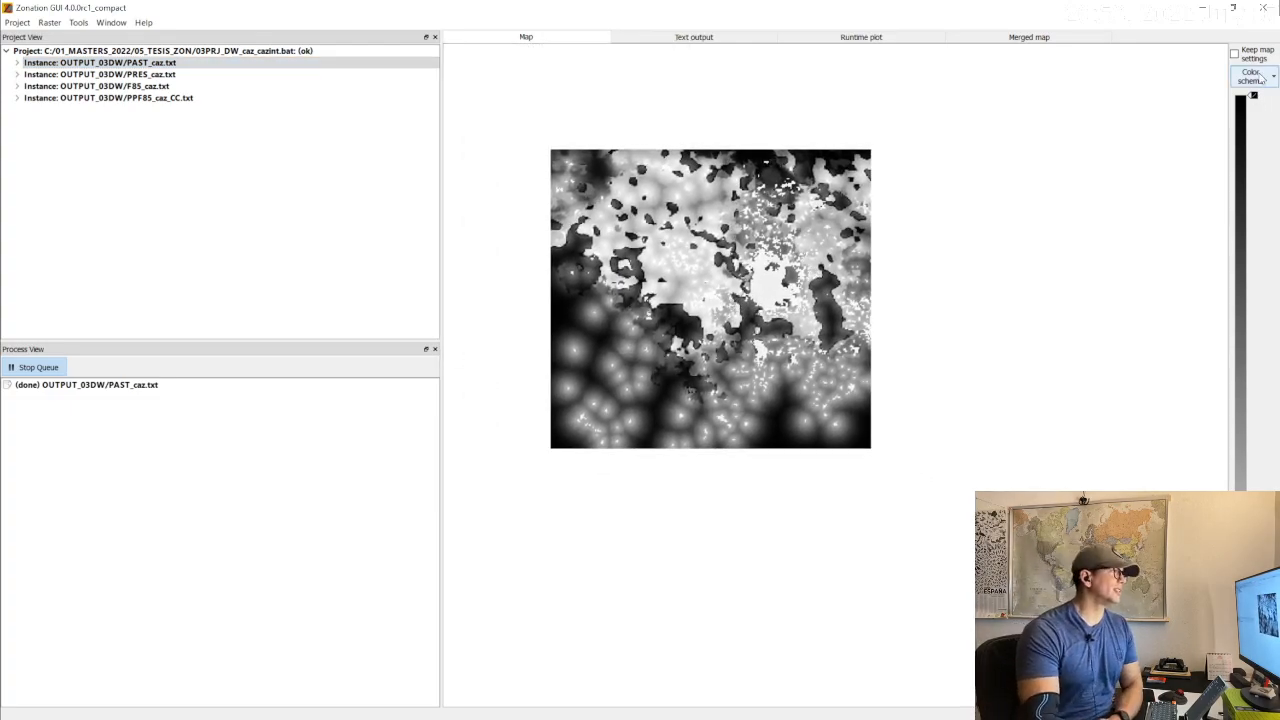
{"action": "left_click", "coordinate": [1261, 80]}
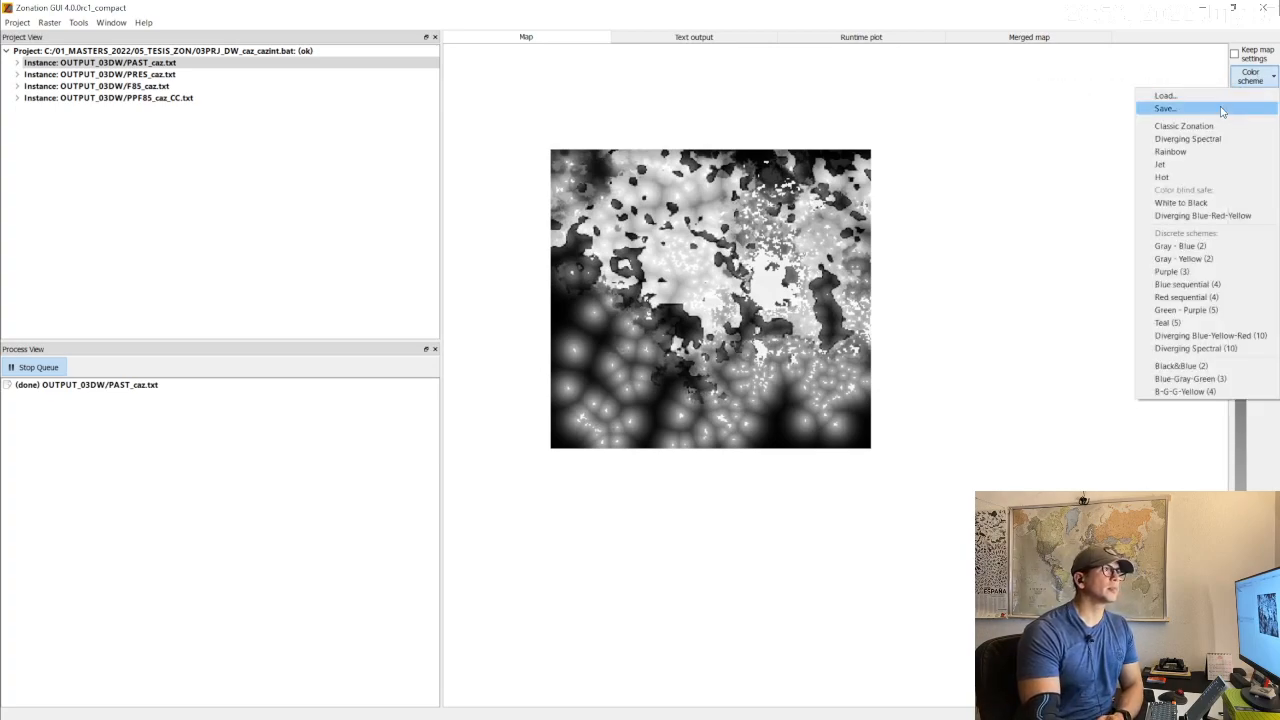
{"action": "left_click", "coordinate": [1212, 177]}
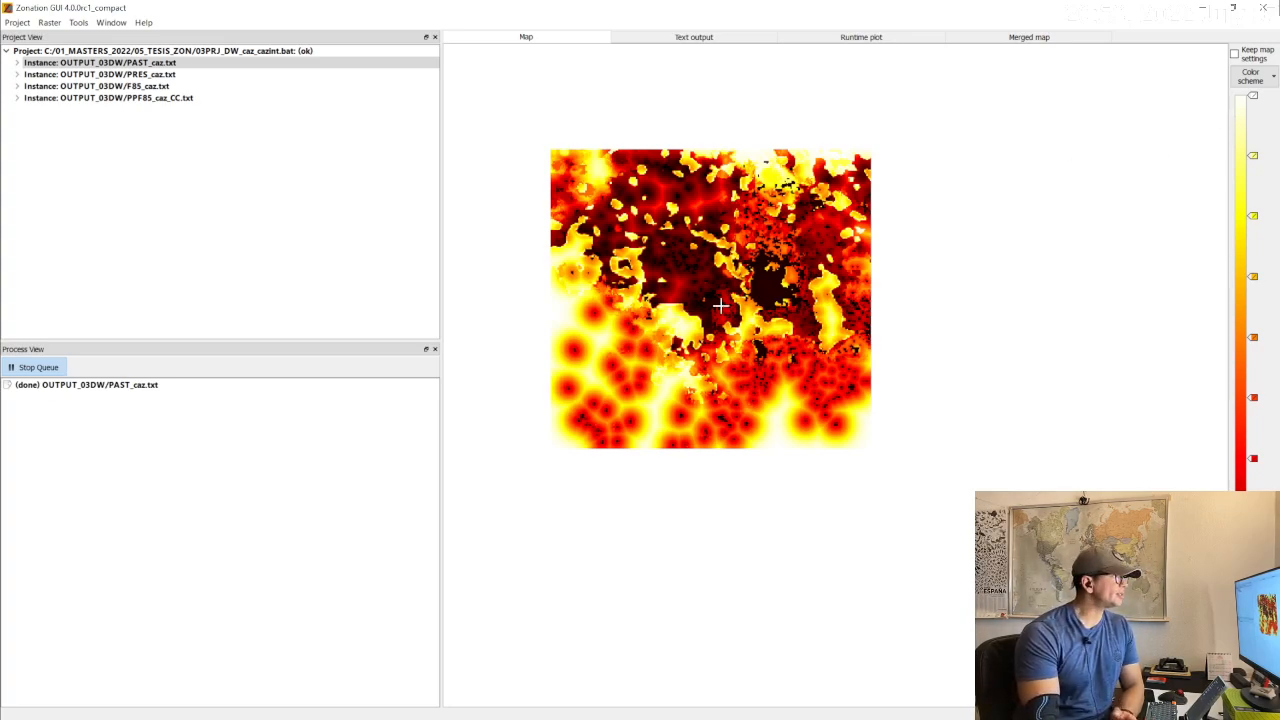
Queue the PRES_caz and F85_caz instances together to run.
{"action": "left_click", "coordinate": [104, 75]}
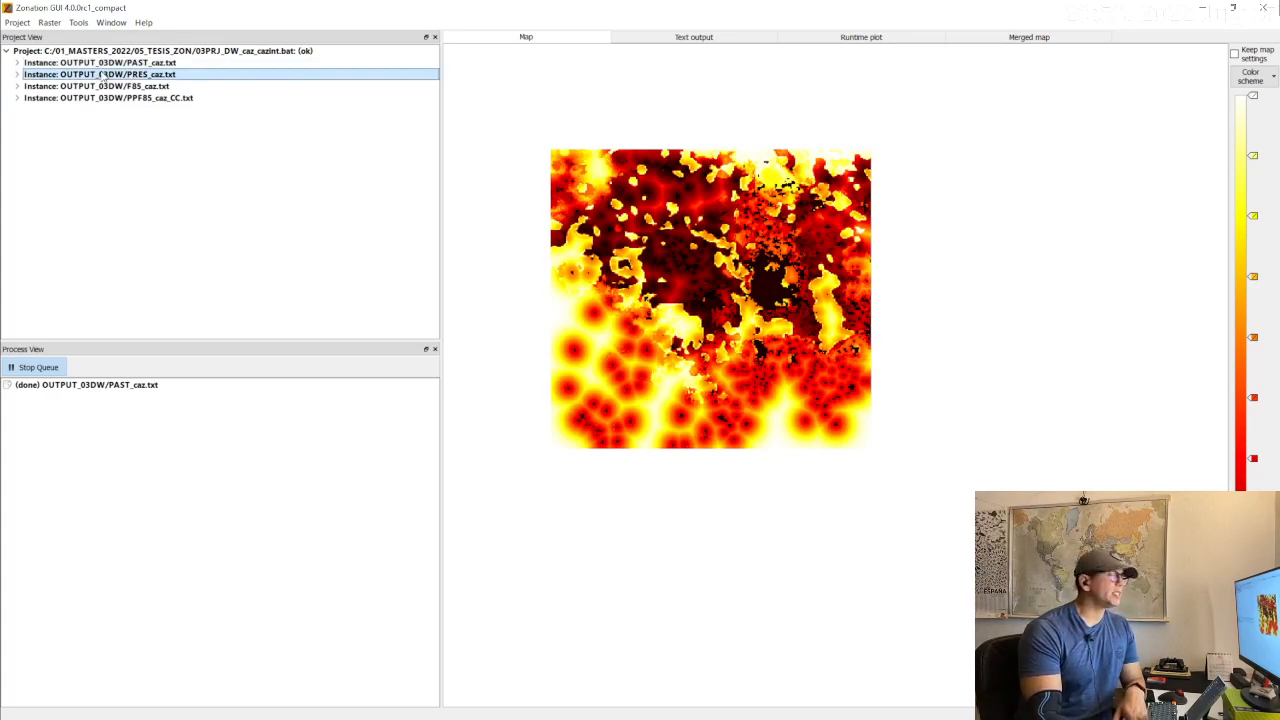
{"action": "left_click", "coordinate": [92, 88], "text": "ctrl"}
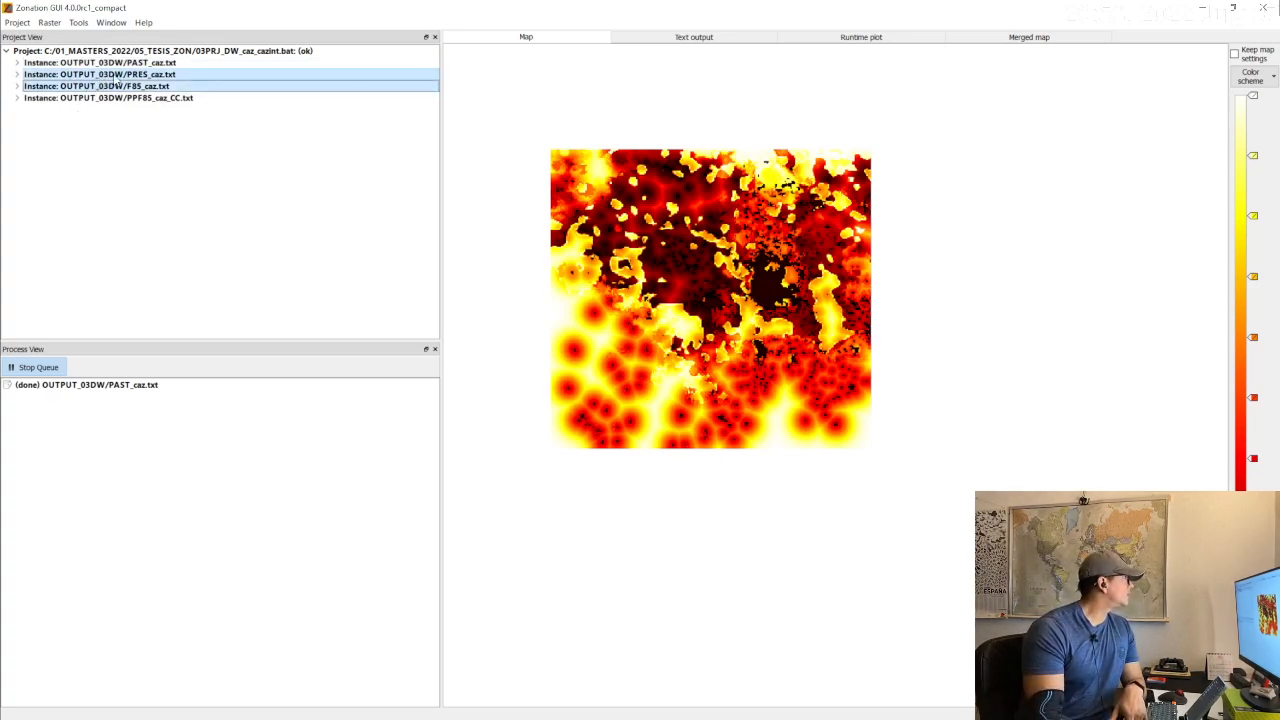
{"action": "right_click", "coordinate": [116, 76]}
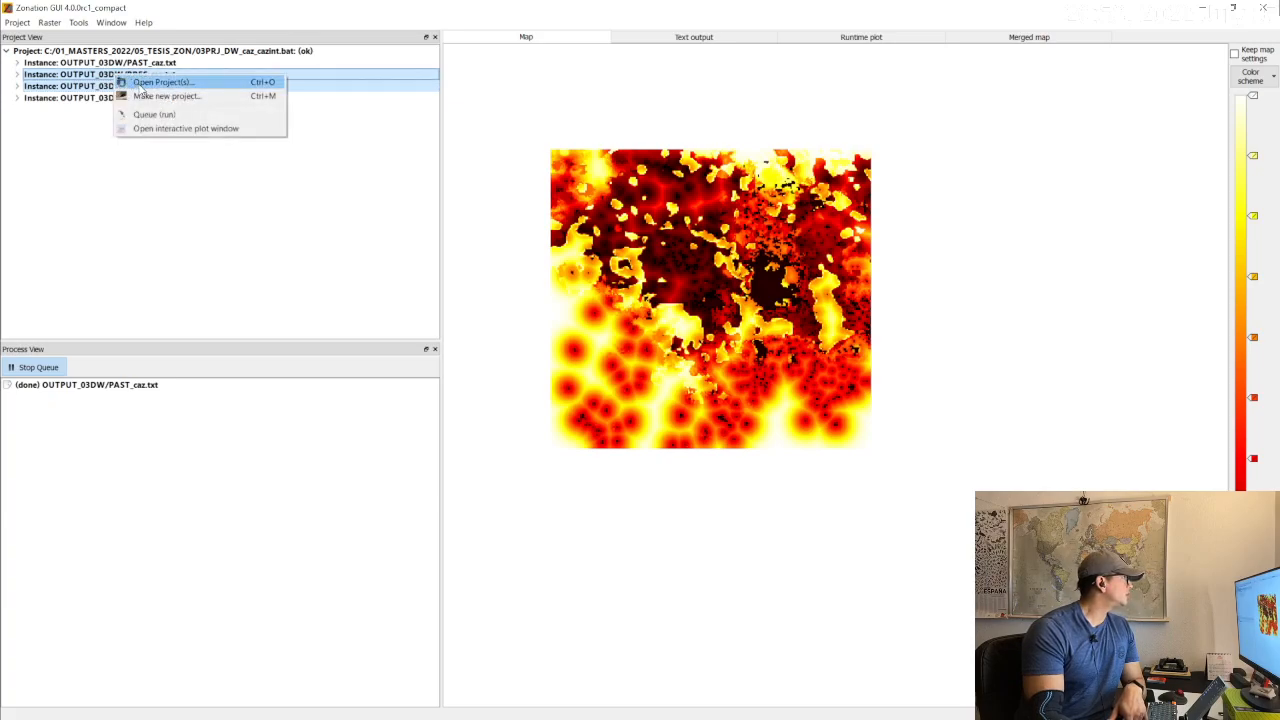
{"action": "left_click", "coordinate": [136, 116]}
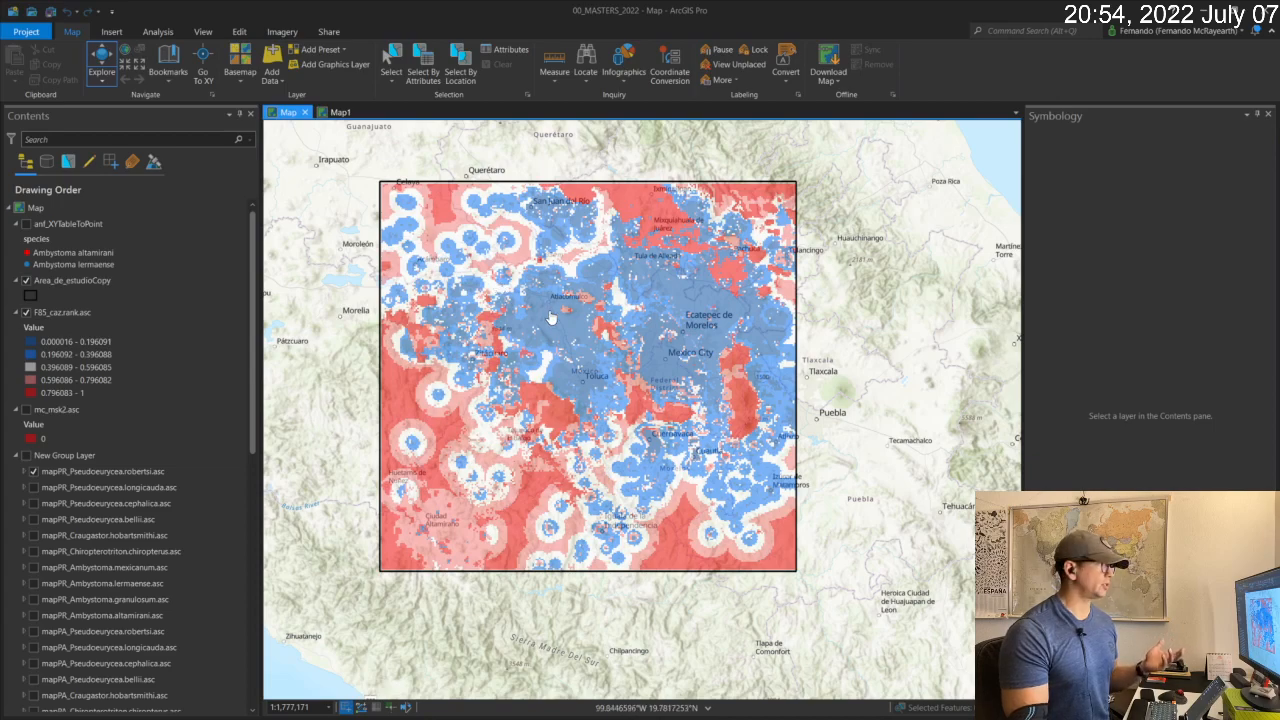
In ArcGIS Pro, set the color of value 0 in the mc_msk2.asc layer to black, using Unique Values symbology.
{"action": "left_click", "coordinate": [42, 318]}
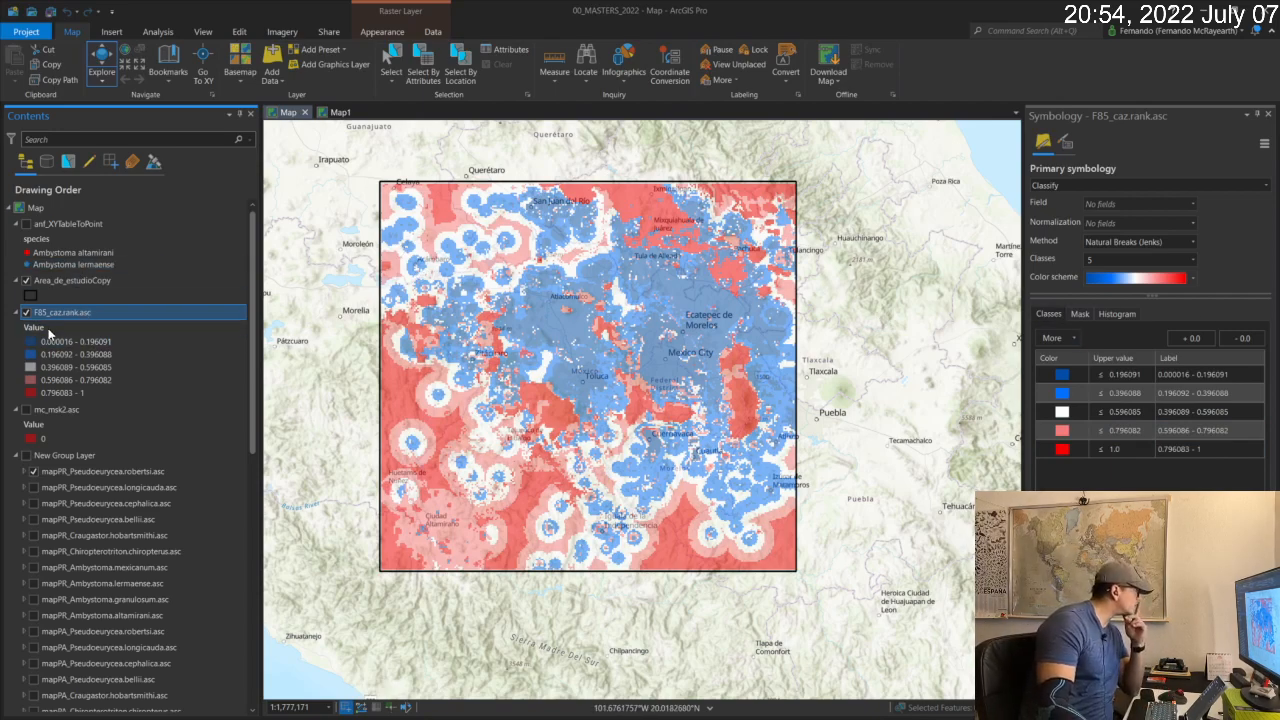
{"action": "left_click", "coordinate": [32, 442]}
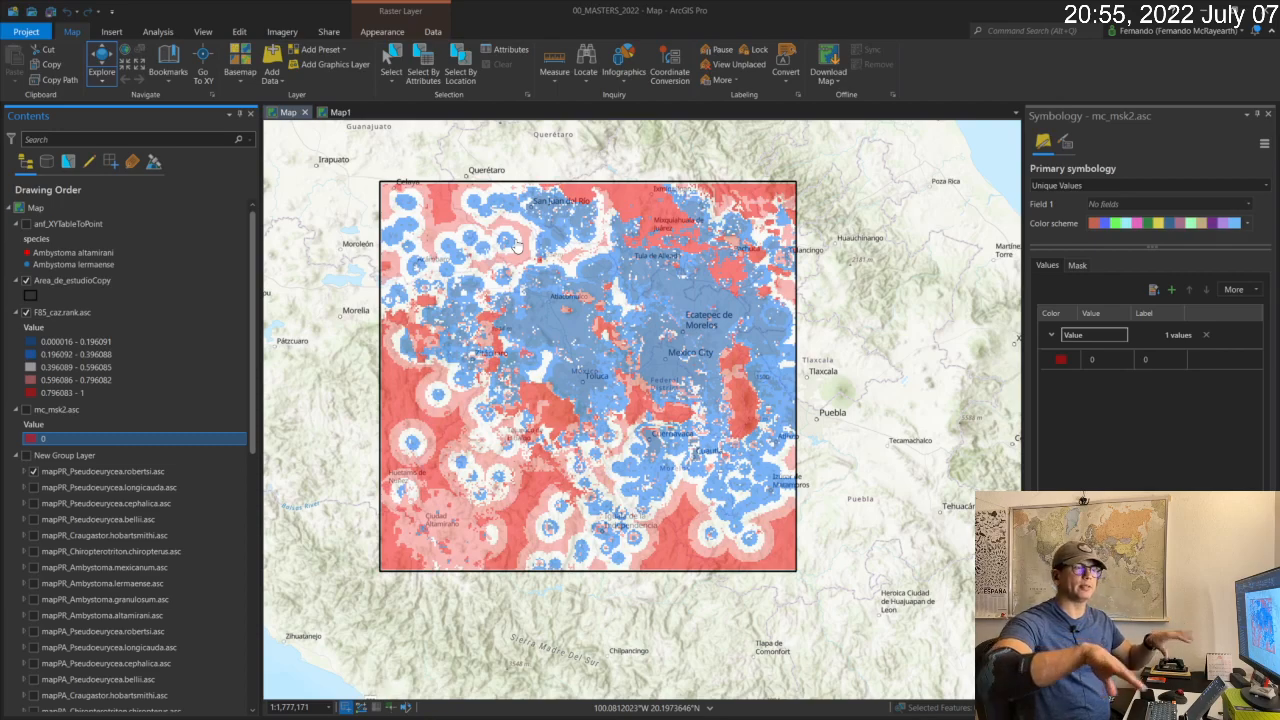
{"action": "left_click", "coordinate": [1188, 186]}
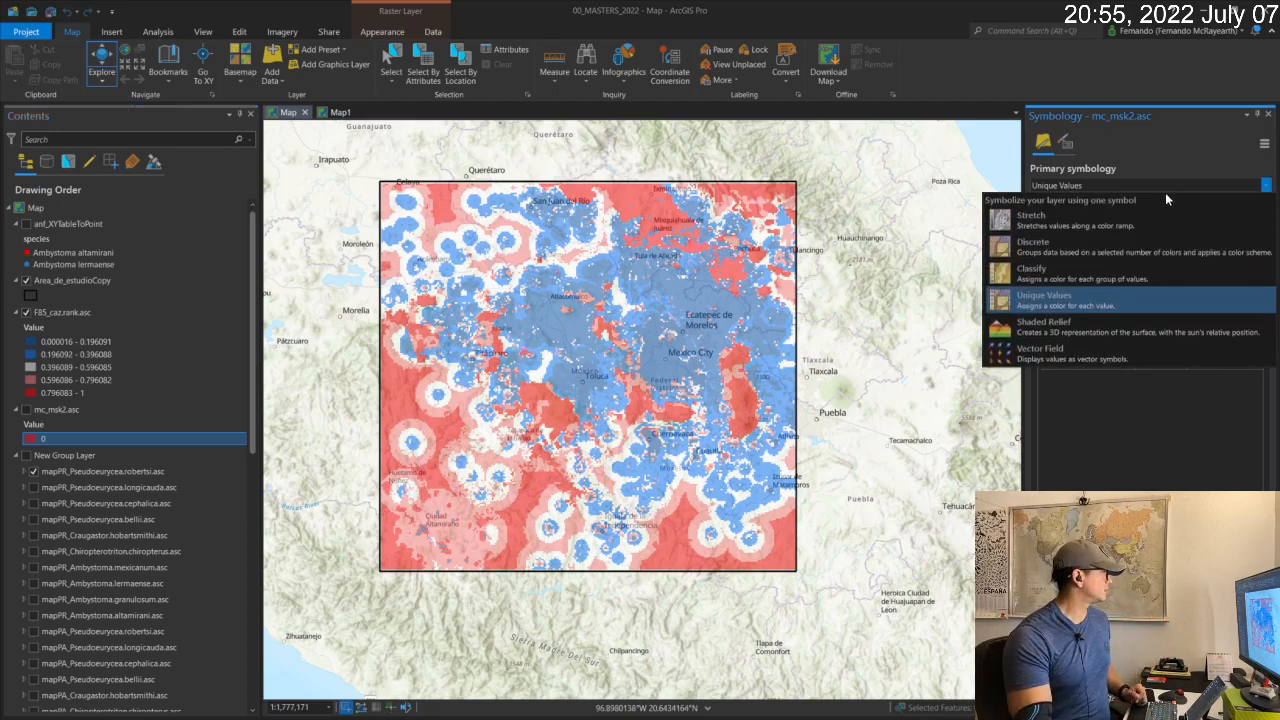
{"action": "left_click", "coordinate": [1044, 298]}
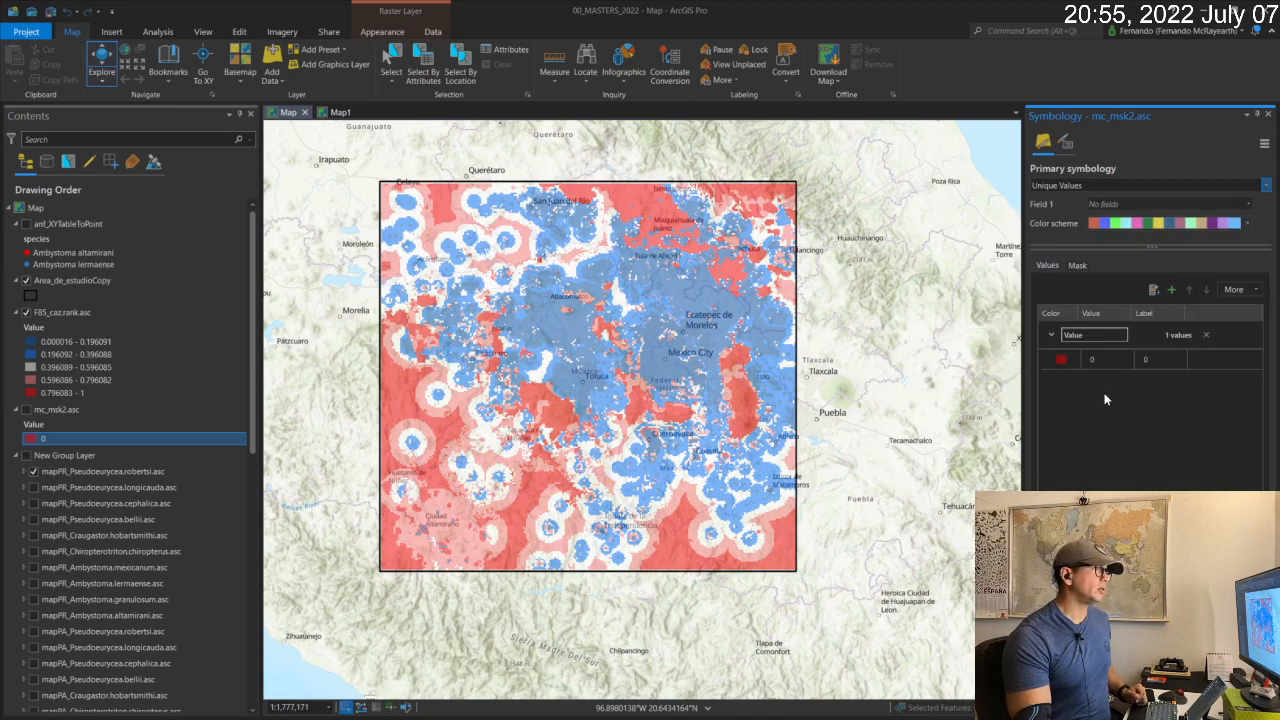
{"action": "left_click", "coordinate": [1050, 359]}
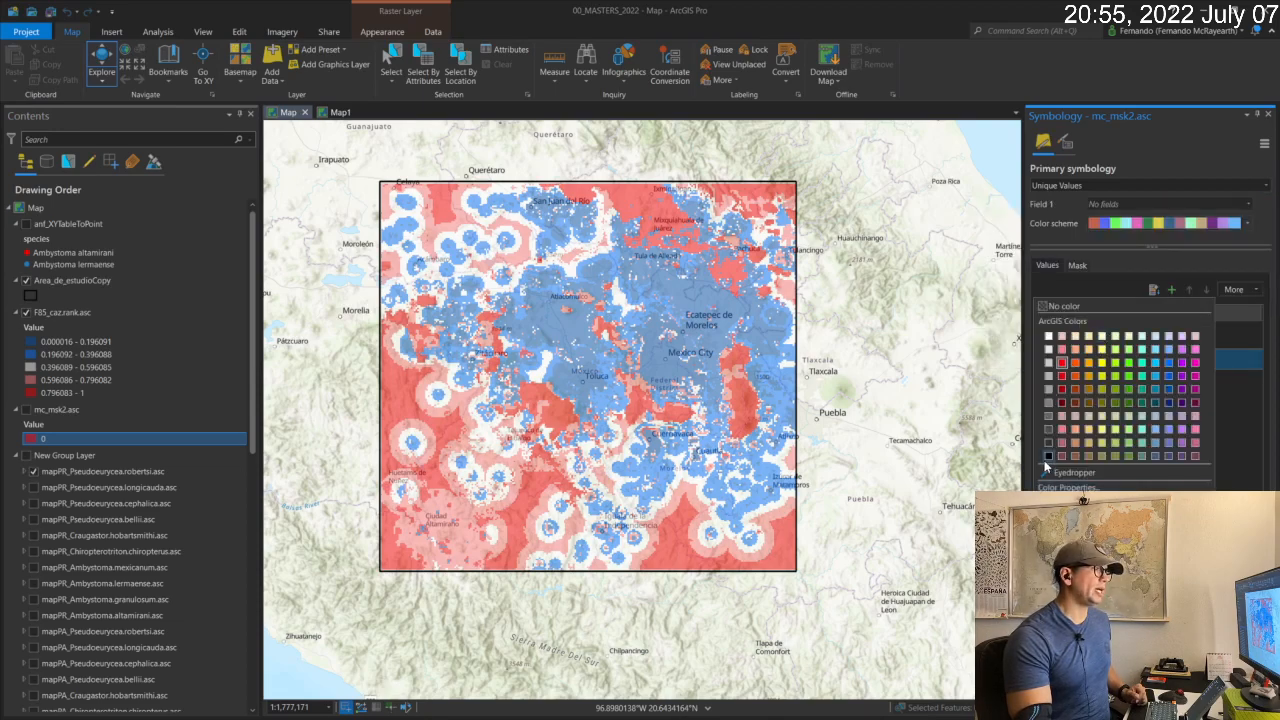
{"action": "left_click", "coordinate": [1050, 461]}
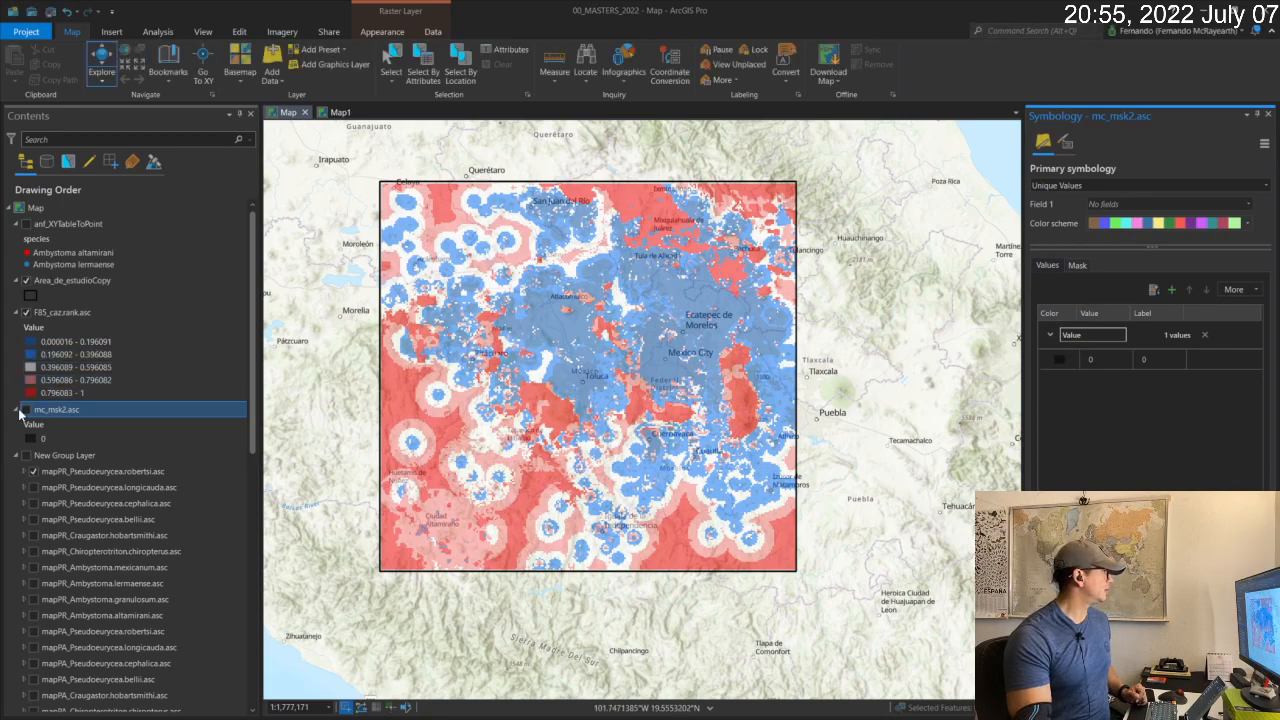
Move the mc_msk2.asc layer above F85_caz.rank.asc in the drawing order and turn on its visibility.
{"action": "left_click", "coordinate": [48, 408]}
{"action": "left_click_drag", "start_coordinate": [48, 408], "coordinate": [48, 312]}
{"action": "left_click", "coordinate": [26, 313]}
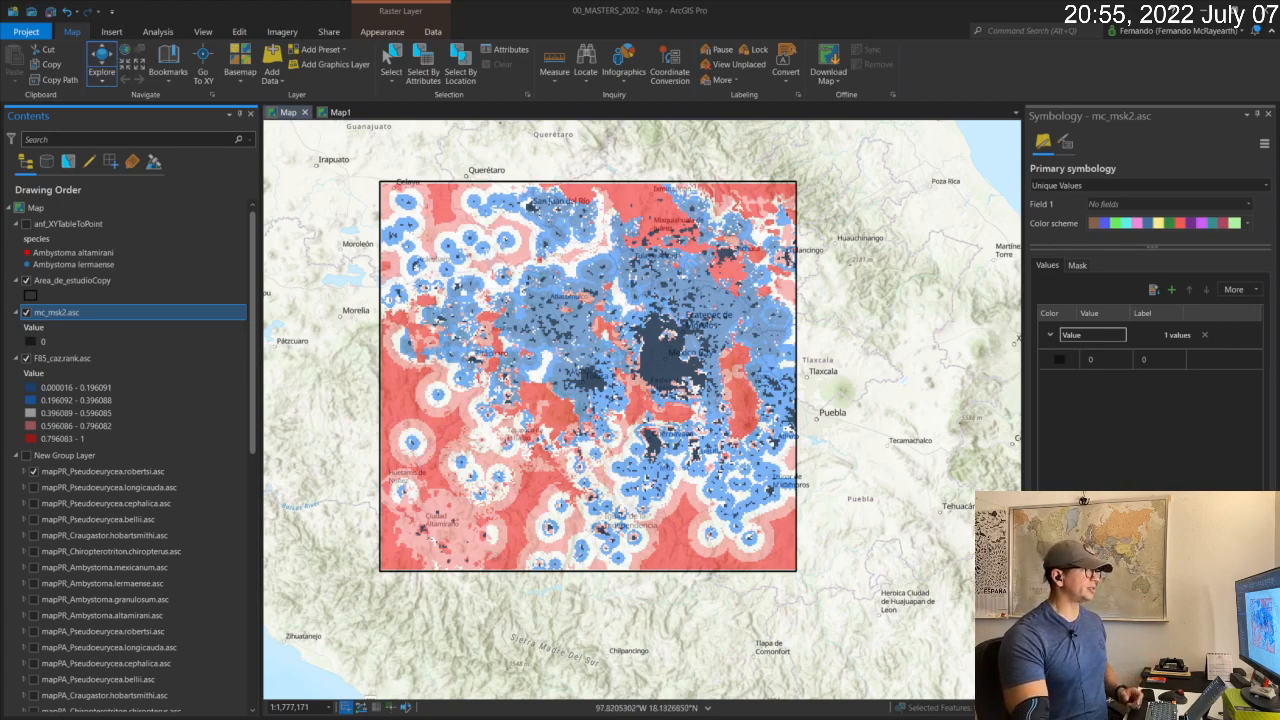
Duplicate the F85_caz.rank.asc layer by copying and pasting it into the map, and hide the original layer.
{"action": "left_click", "coordinate": [71, 359]}
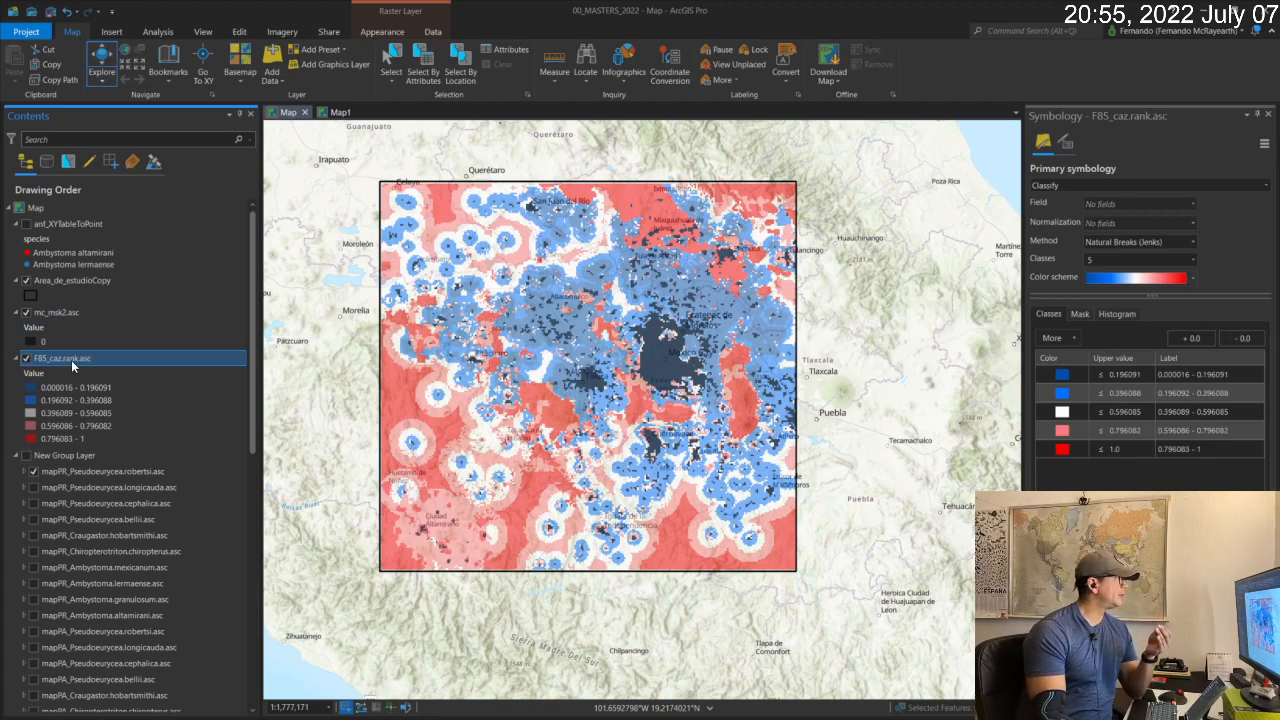
{"action": "right_click", "coordinate": [71, 360]}
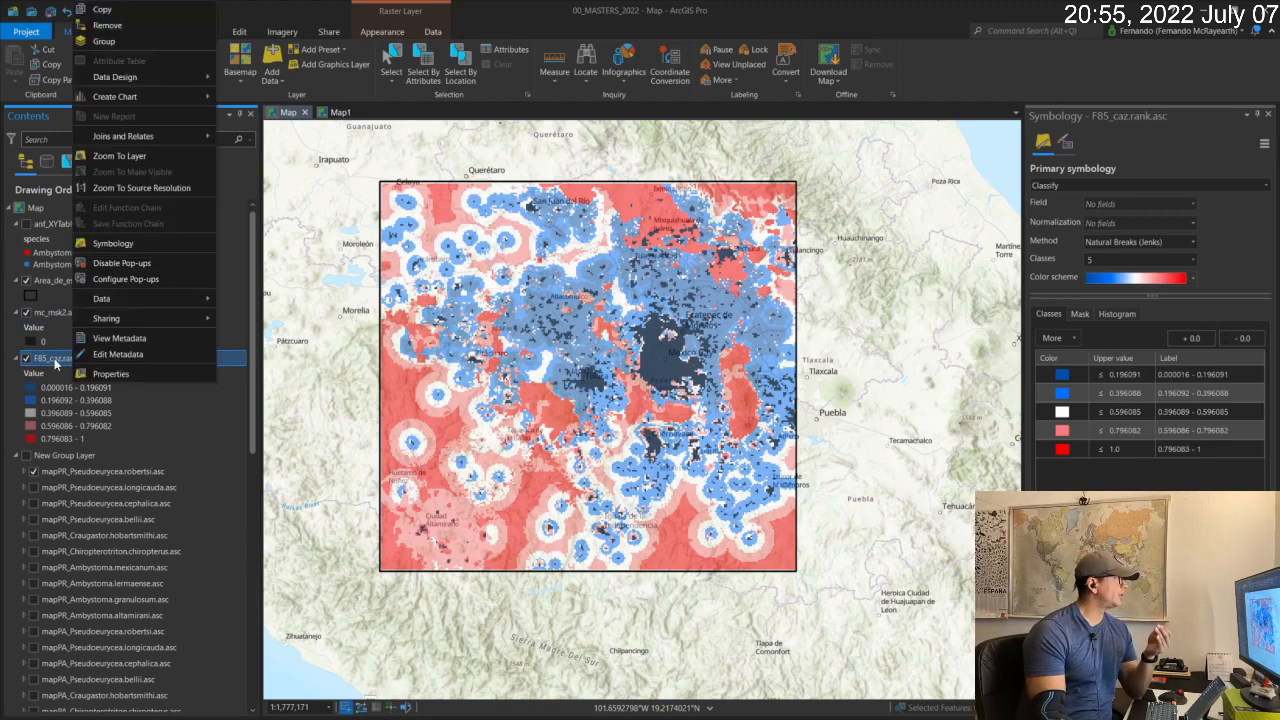
{"action": "left_click", "coordinate": [110, 12]}
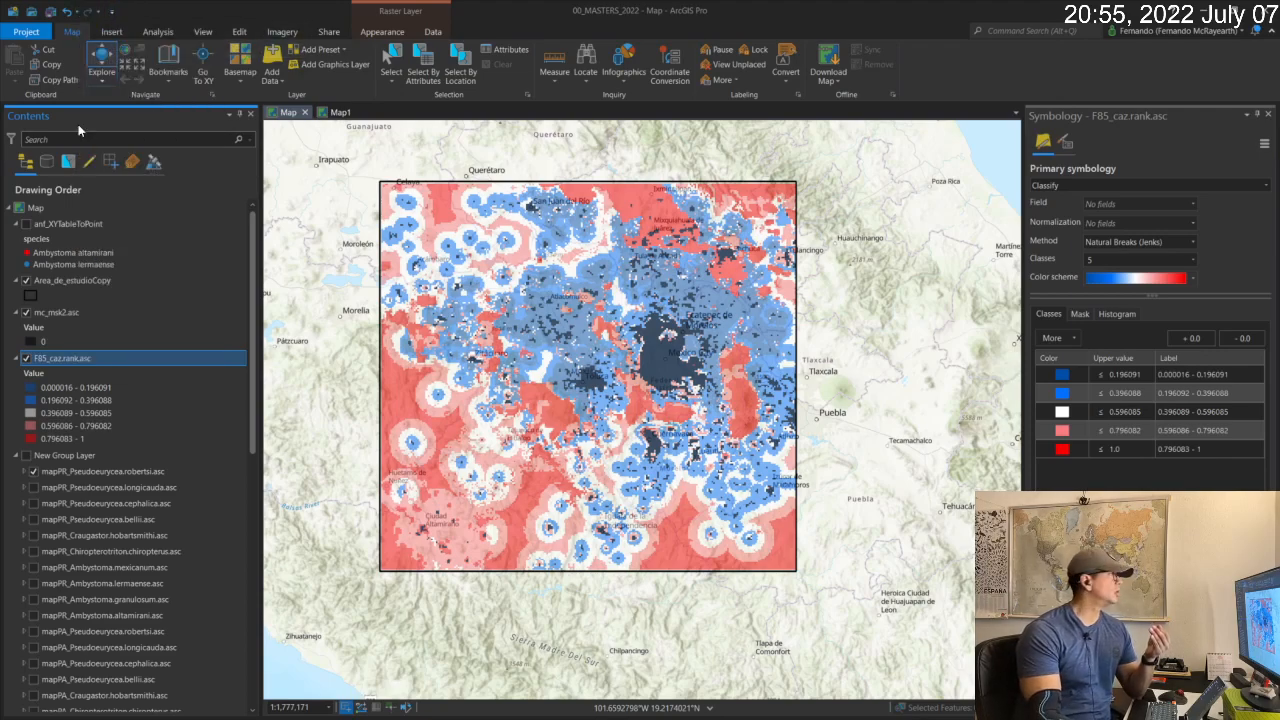
{"action": "right_click", "coordinate": [42, 209]}
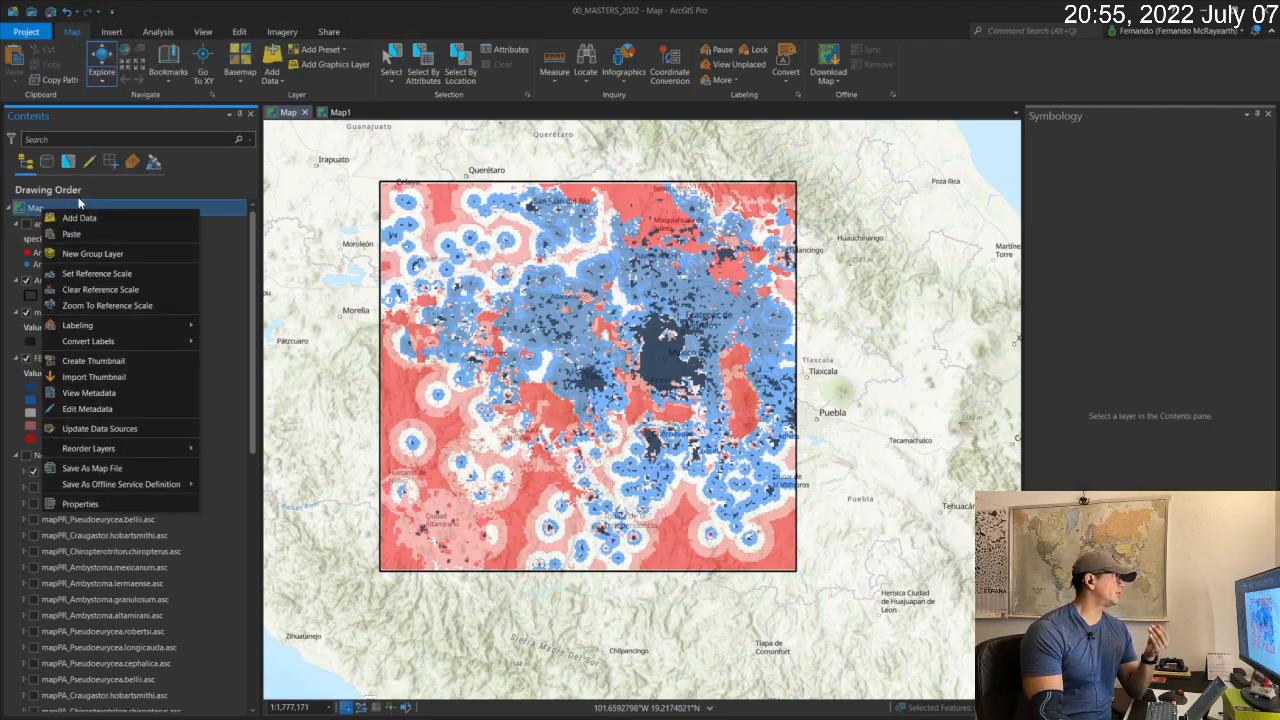
{"action": "left_click", "coordinate": [89, 233]}
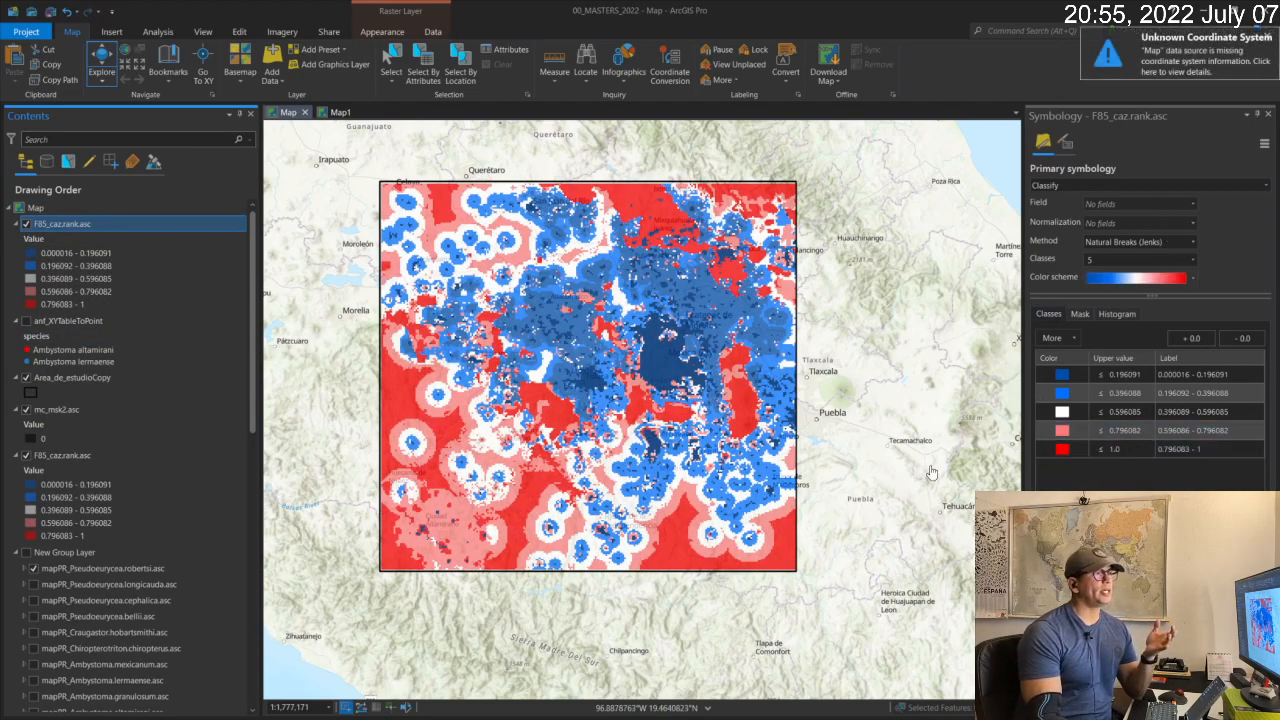
{"action": "left_click", "coordinate": [30, 455]}
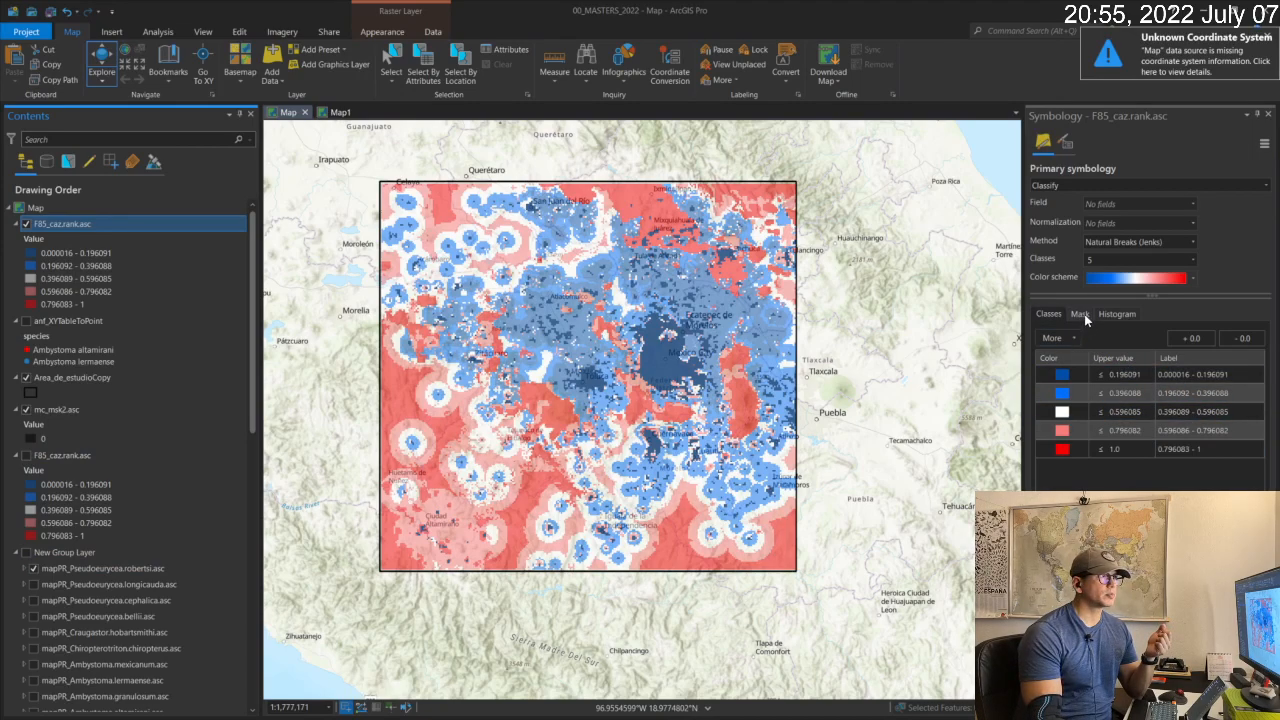
Set the classification method of the duplicated F85_caz.rank.asc layer to Manual Interval.
{"action": "left_click", "coordinate": [1116, 314]}
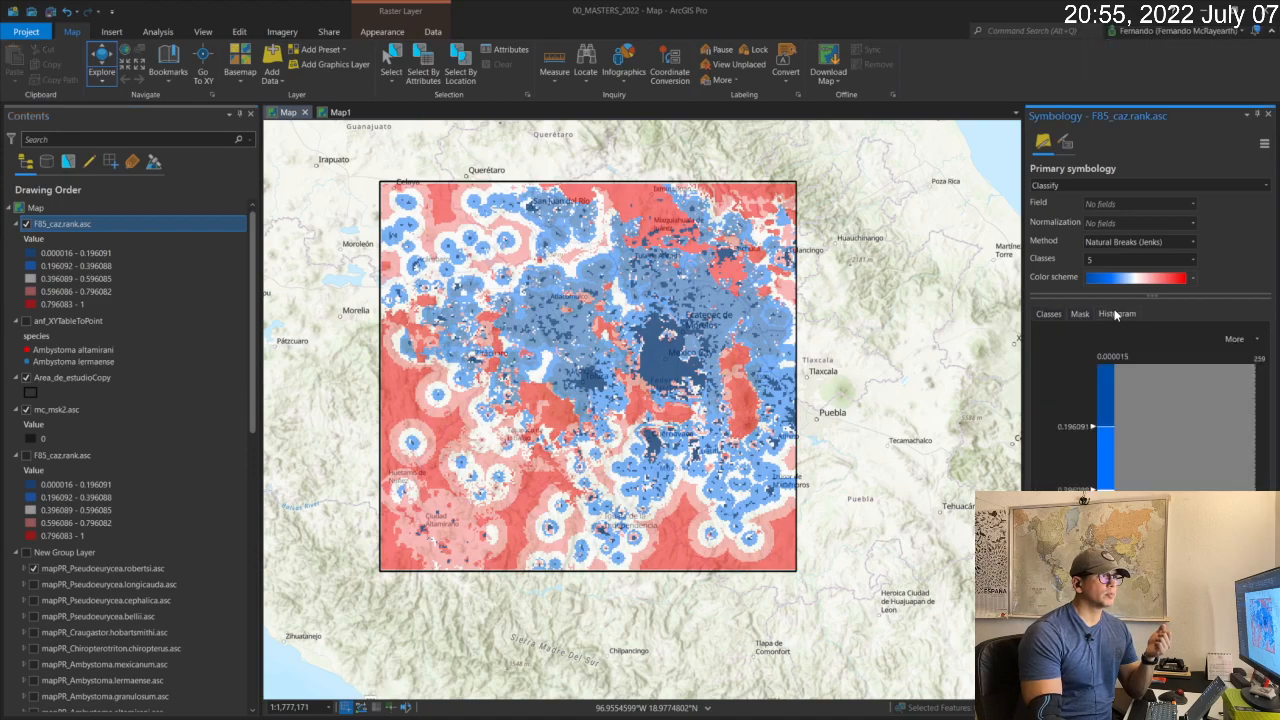
{"action": "left_click", "coordinate": [1056, 313]}
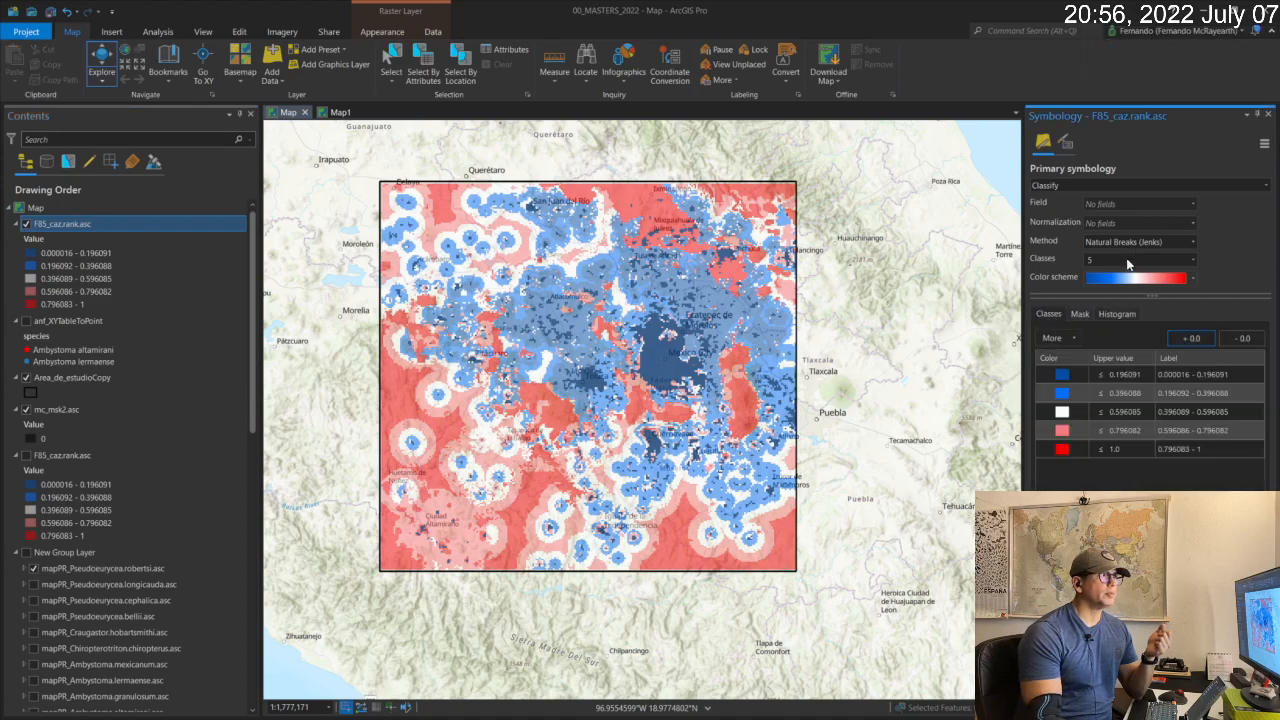
{"action": "left_click", "coordinate": [1143, 241]}
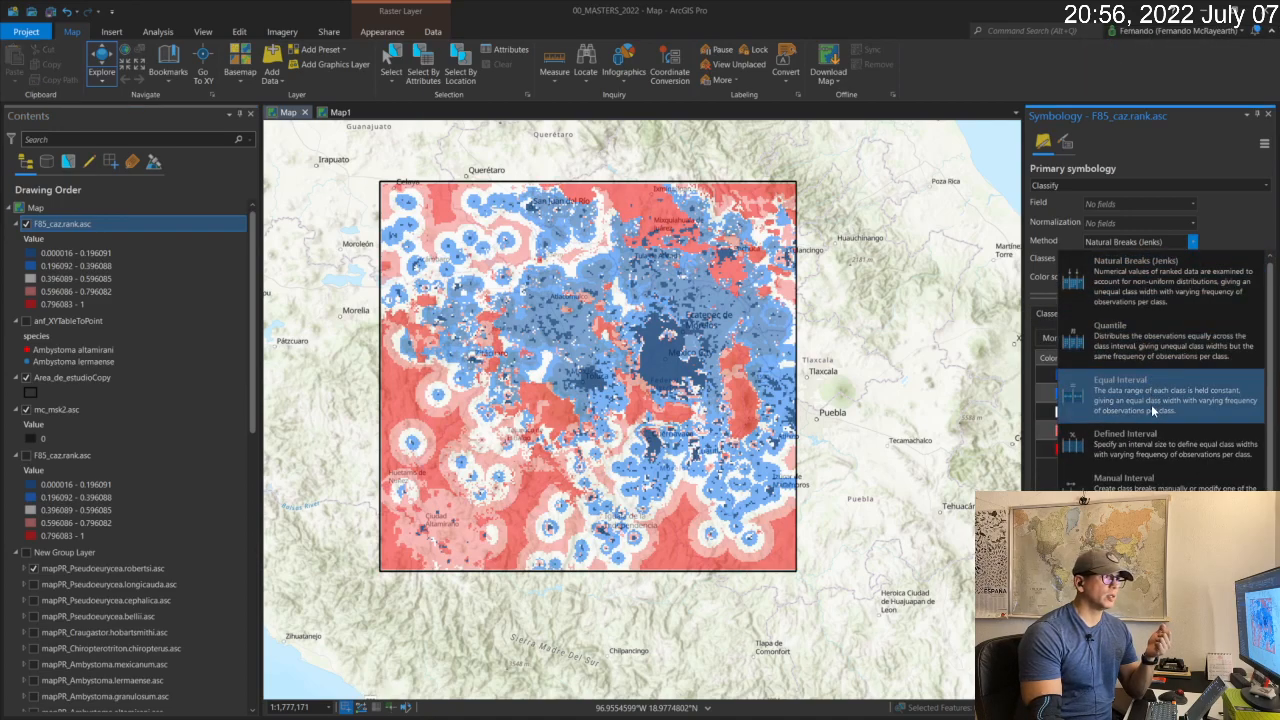
{"action": "left_click", "coordinate": [1160, 480]}
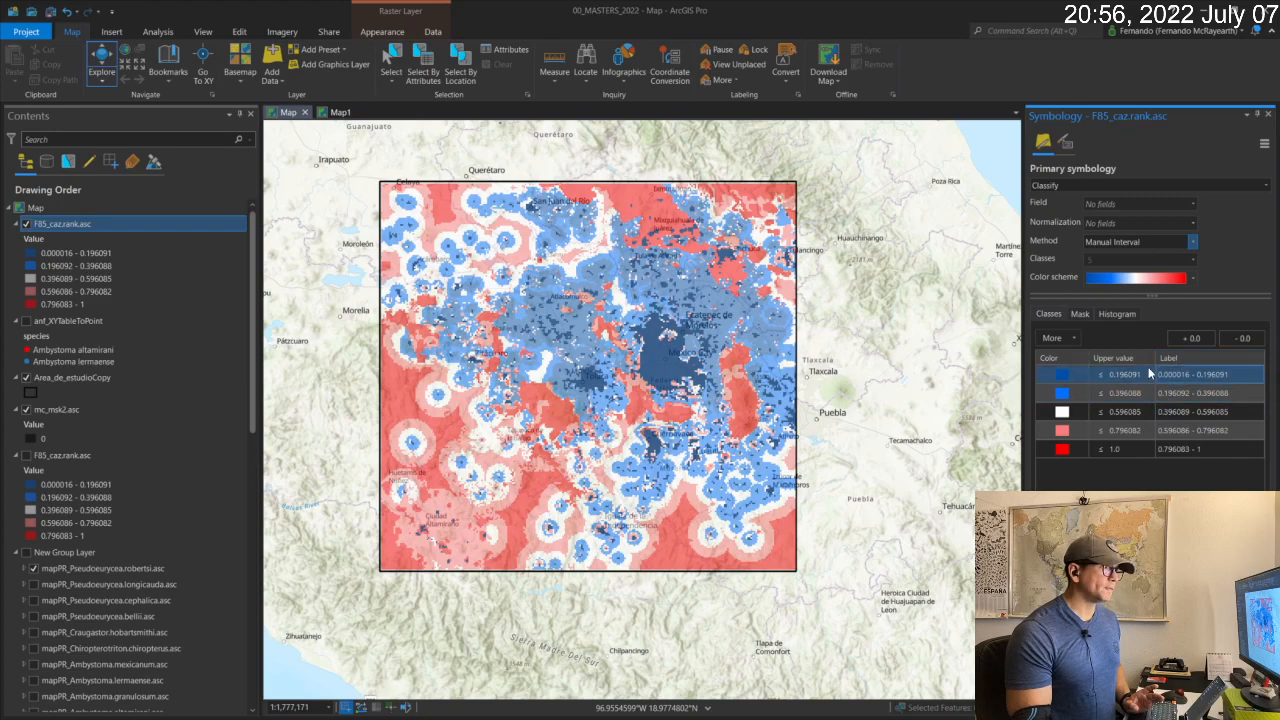
Adjust the fourth class break of the duplicated F85_caz.rank.asc layer to 0.848313 in the histogram.
{"action": "left_click", "coordinate": [1123, 316]}
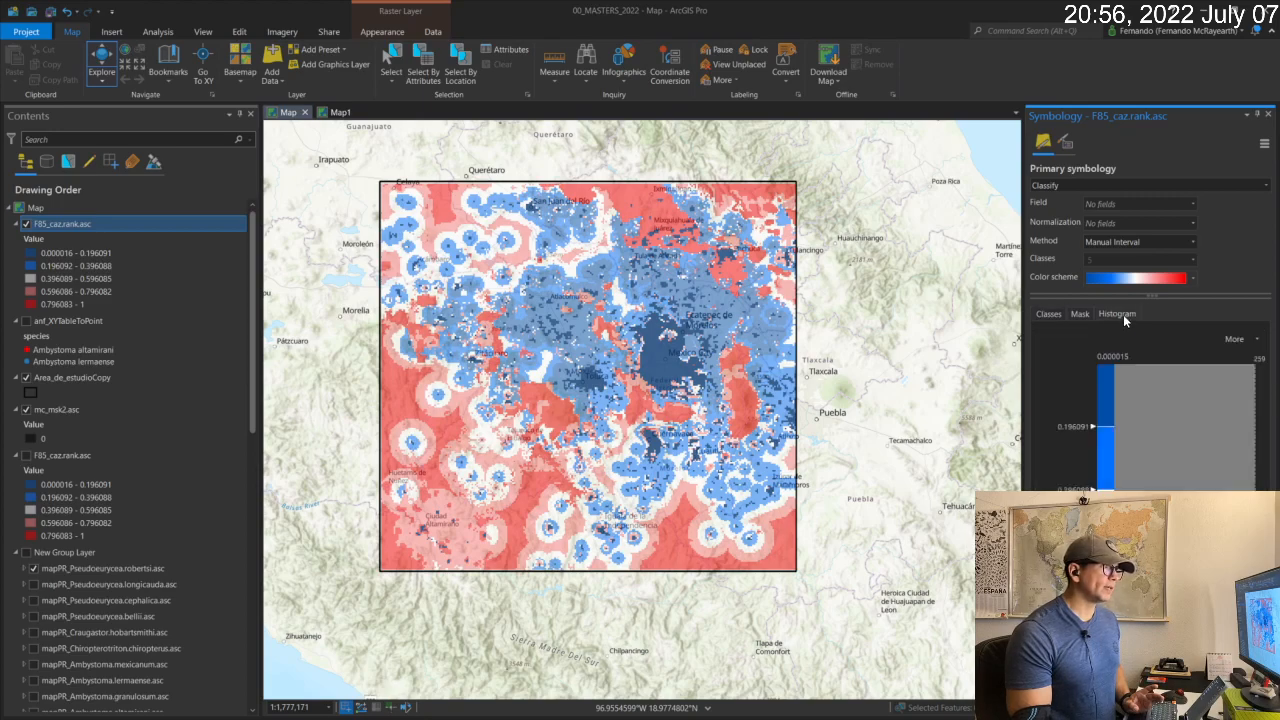
{"action": "left_click", "coordinate": [1245, 340]}
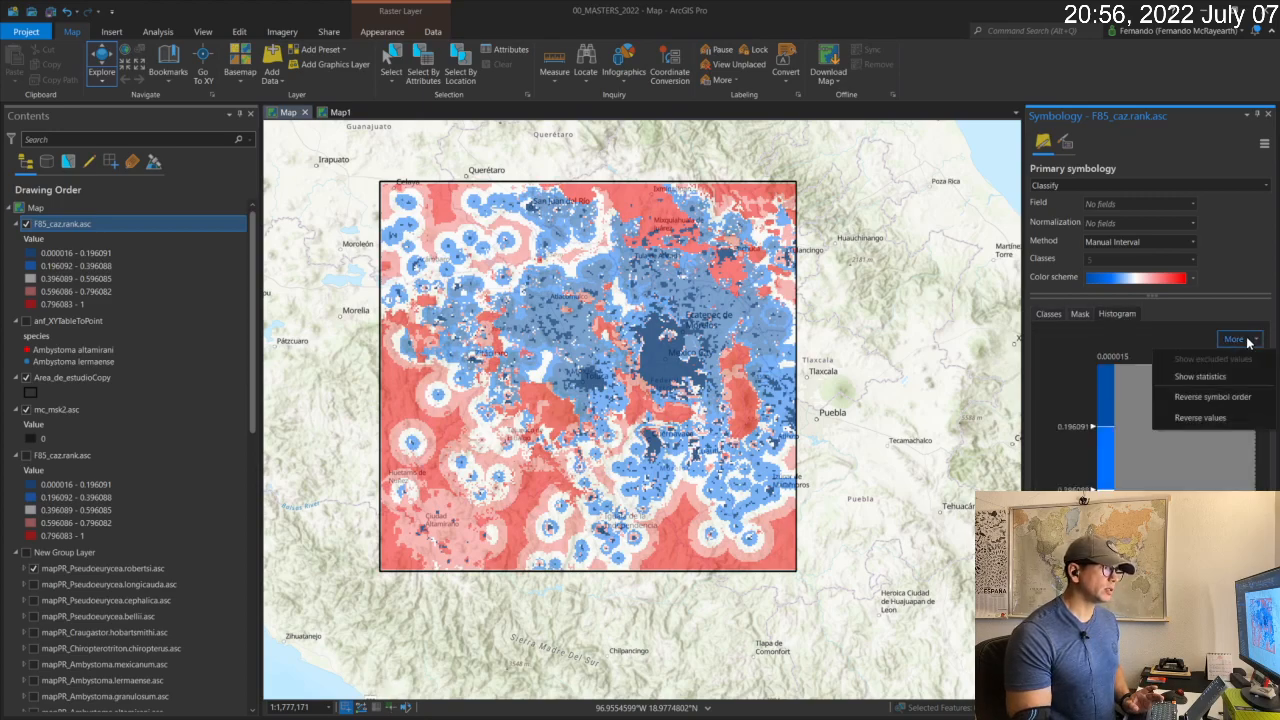
{"action": "left_click", "coordinate": [1043, 418]}
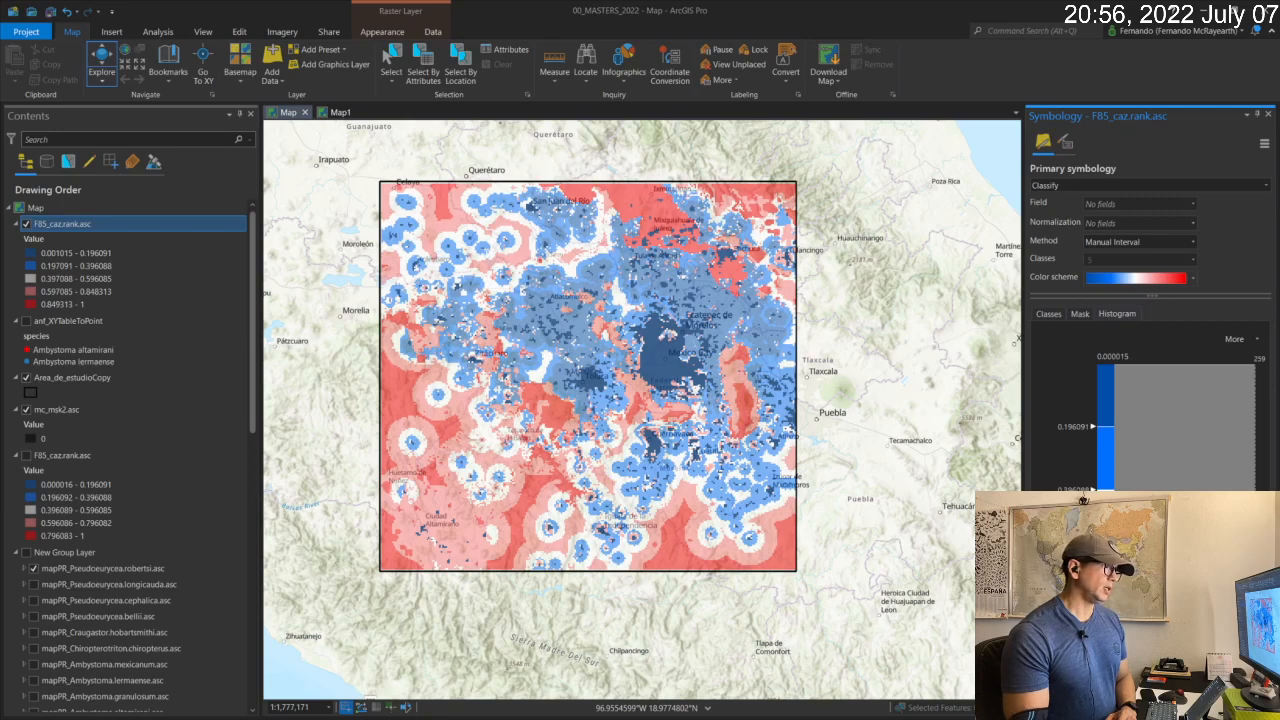
Change the color of the class with upper value 0.848313 to white in the duplicated F85_caz.rank.asc layer.
{"action": "left_click", "coordinate": [1047, 314]}
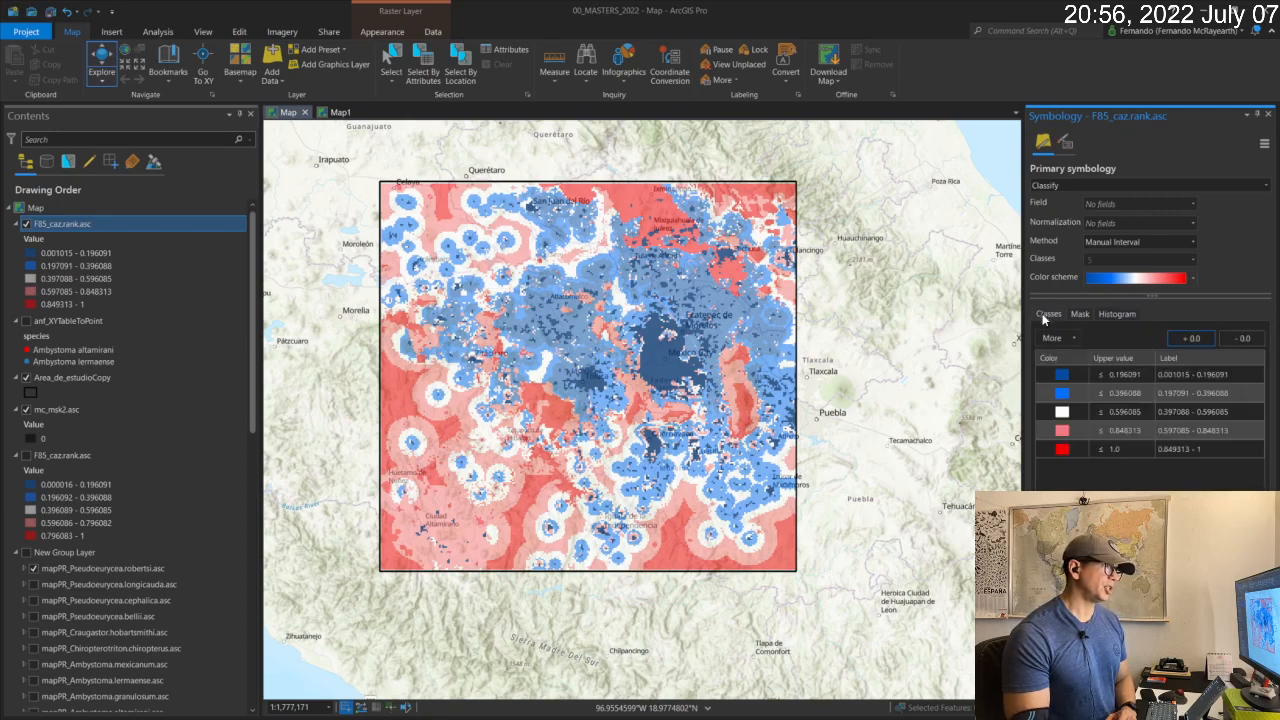
{"action": "left_click", "coordinate": [1063, 432]}
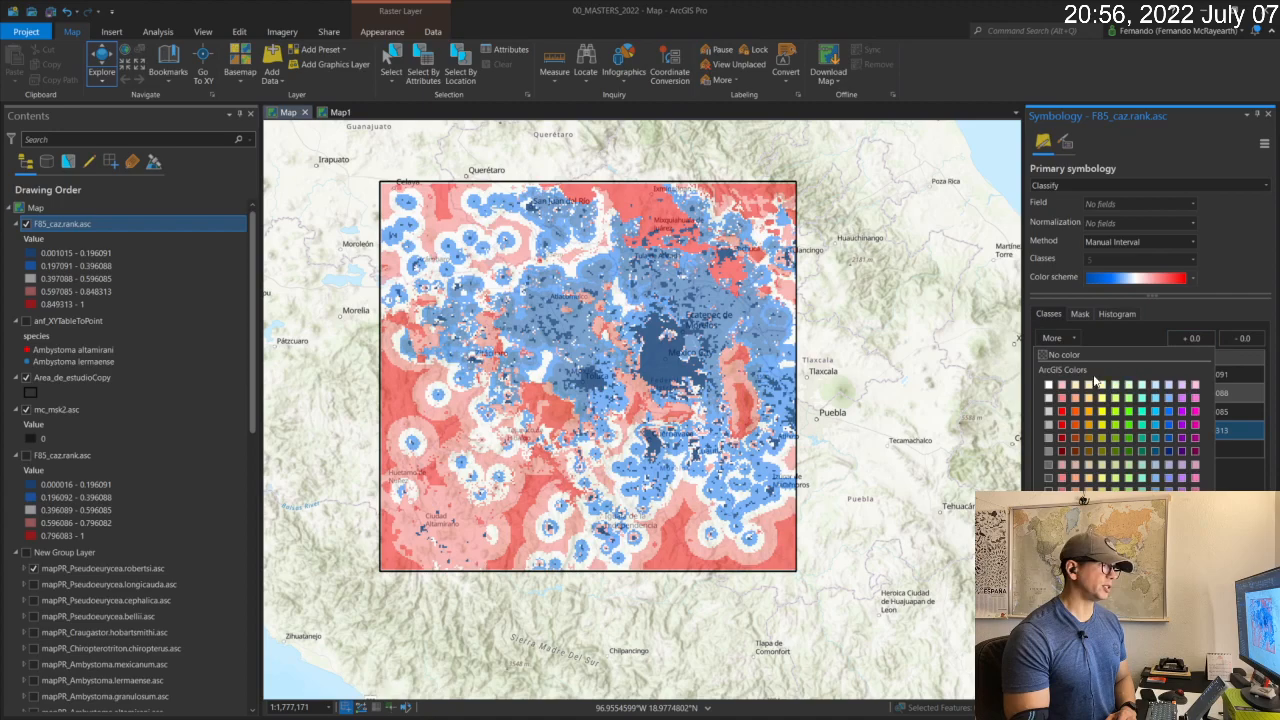
{"action": "left_click", "coordinate": [1060, 389]}
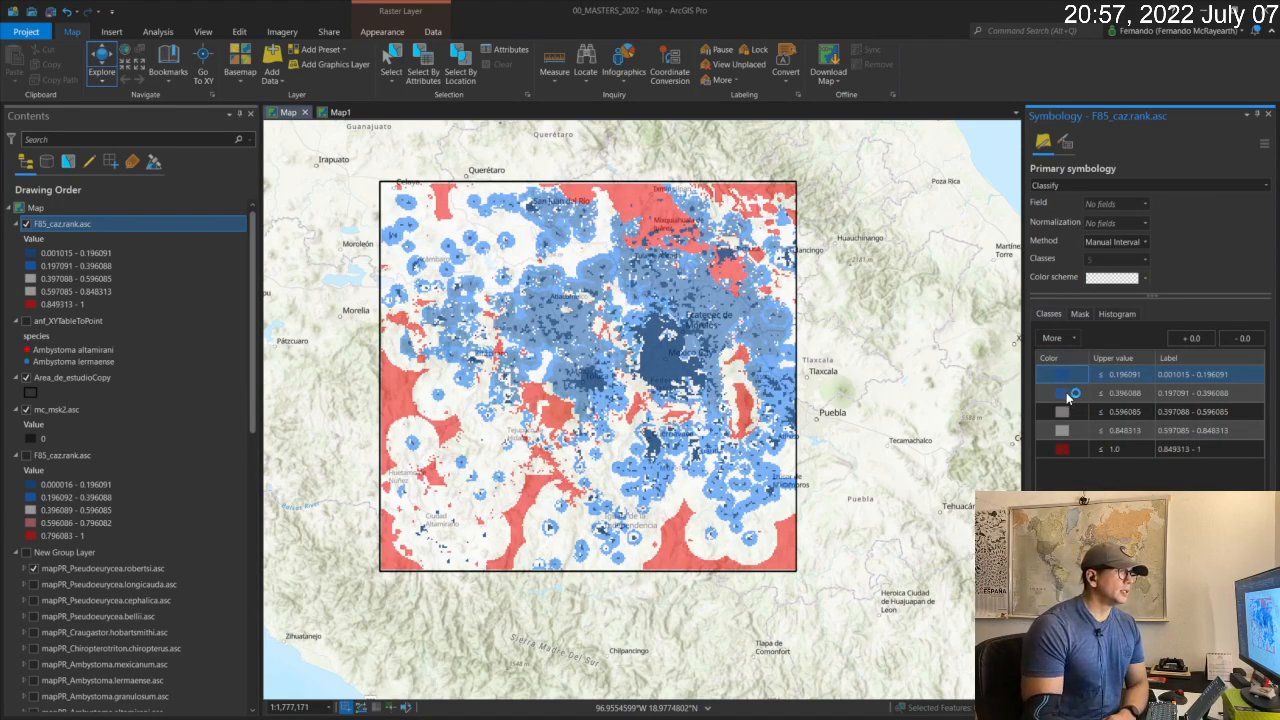
{"action": "left_click", "coordinate": [1067, 380]}
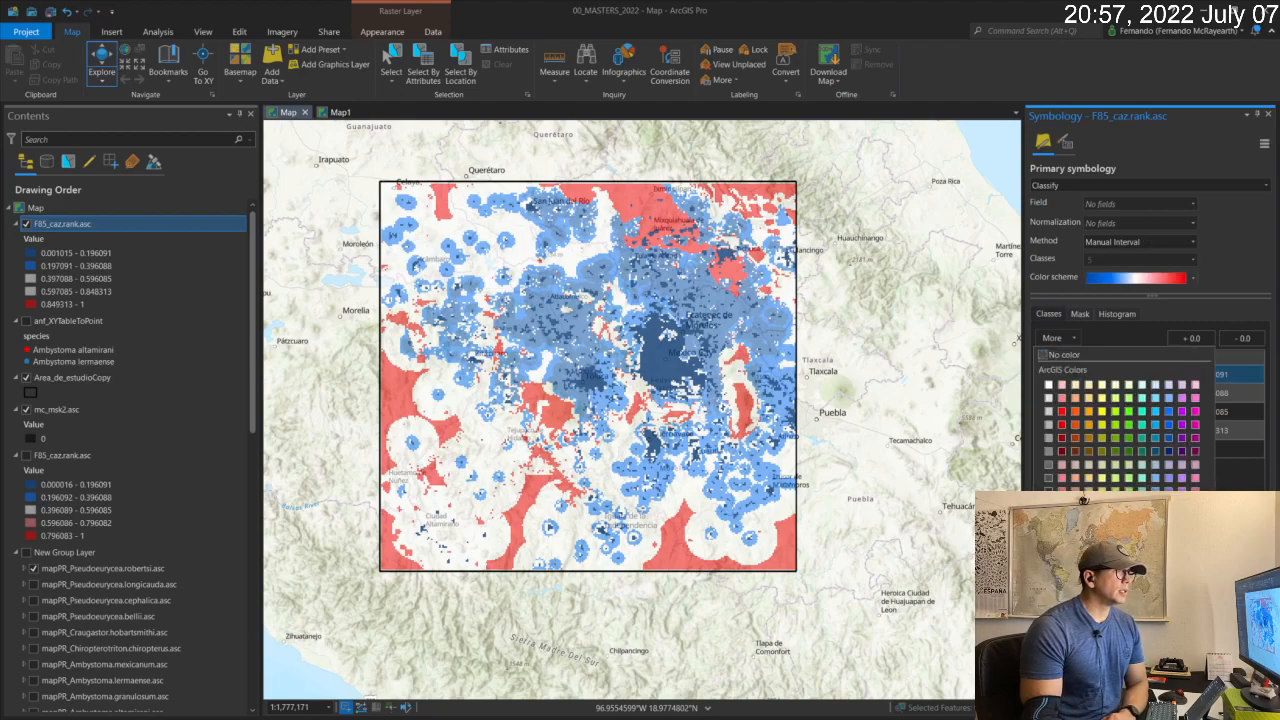
{"action": "left_click", "coordinate": [1069, 382]}
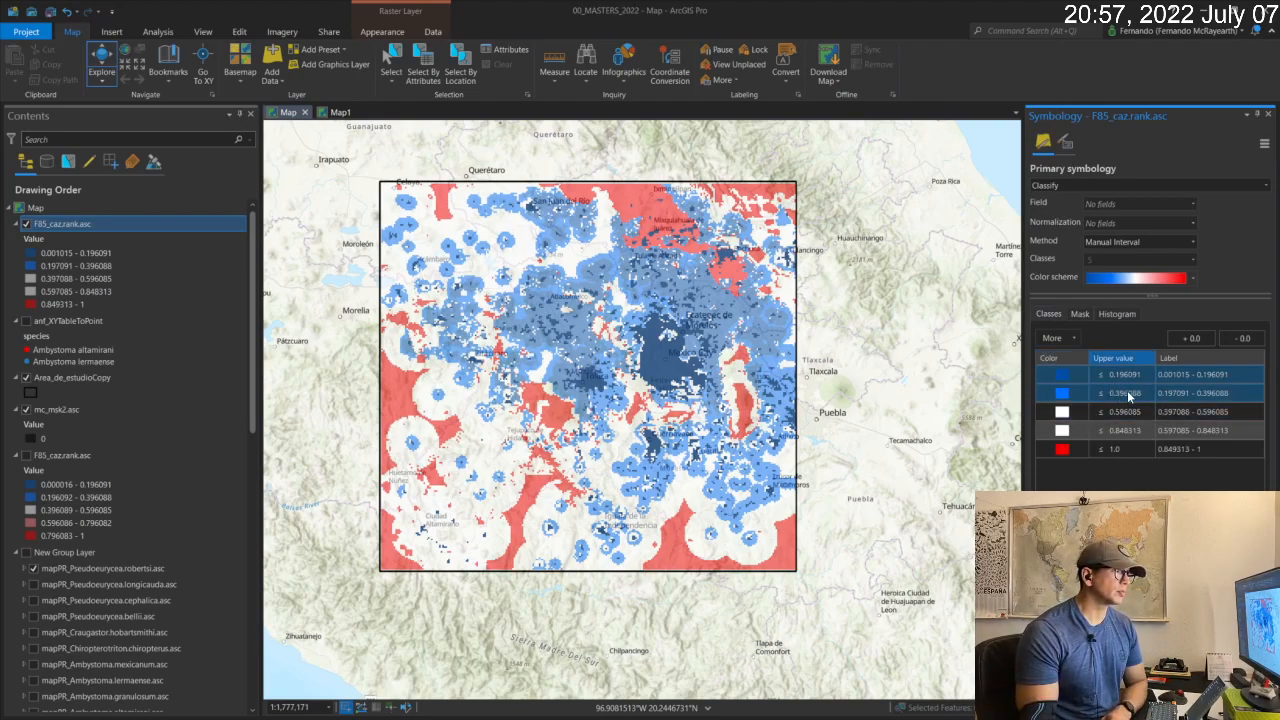
Remove all class breaks below 0.848313, leaving one white and one red class, and hide the mc_msk2.asc layer.
{"action": "right_click", "coordinate": [1128, 391]}
{"action": "left_click", "coordinate": [1160, 497]}
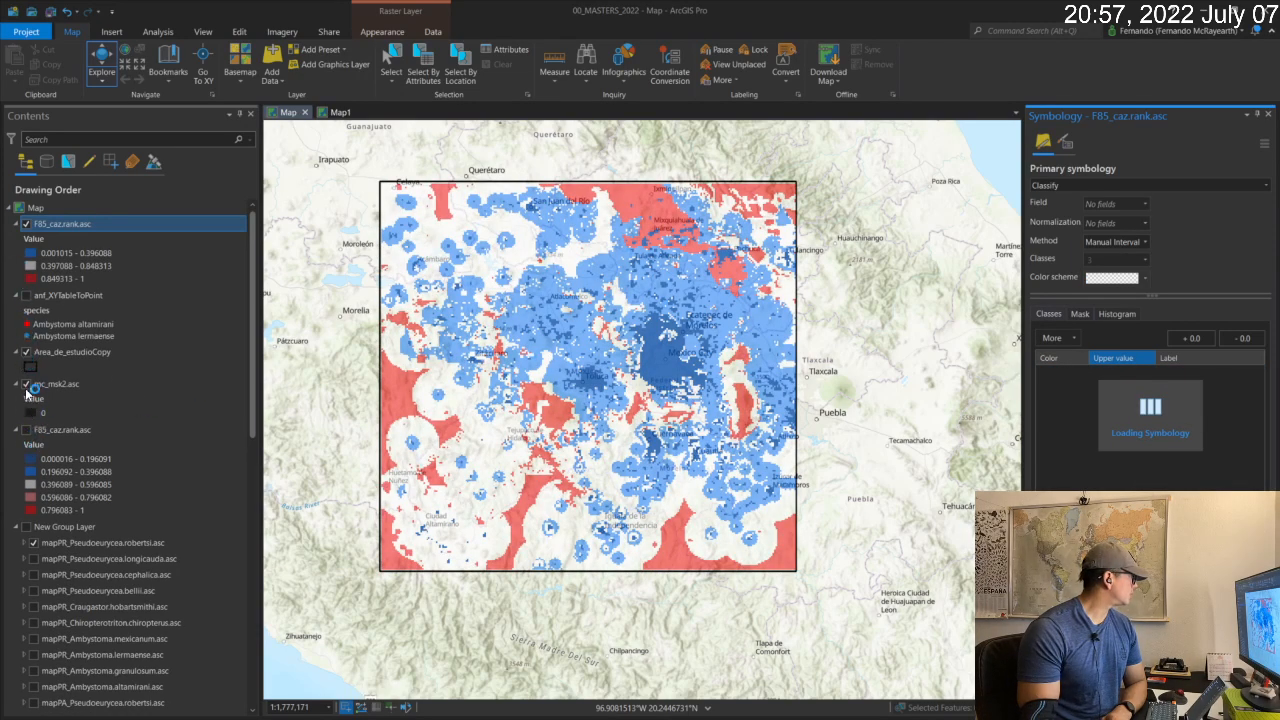
{"action": "left_click", "coordinate": [26, 384]}
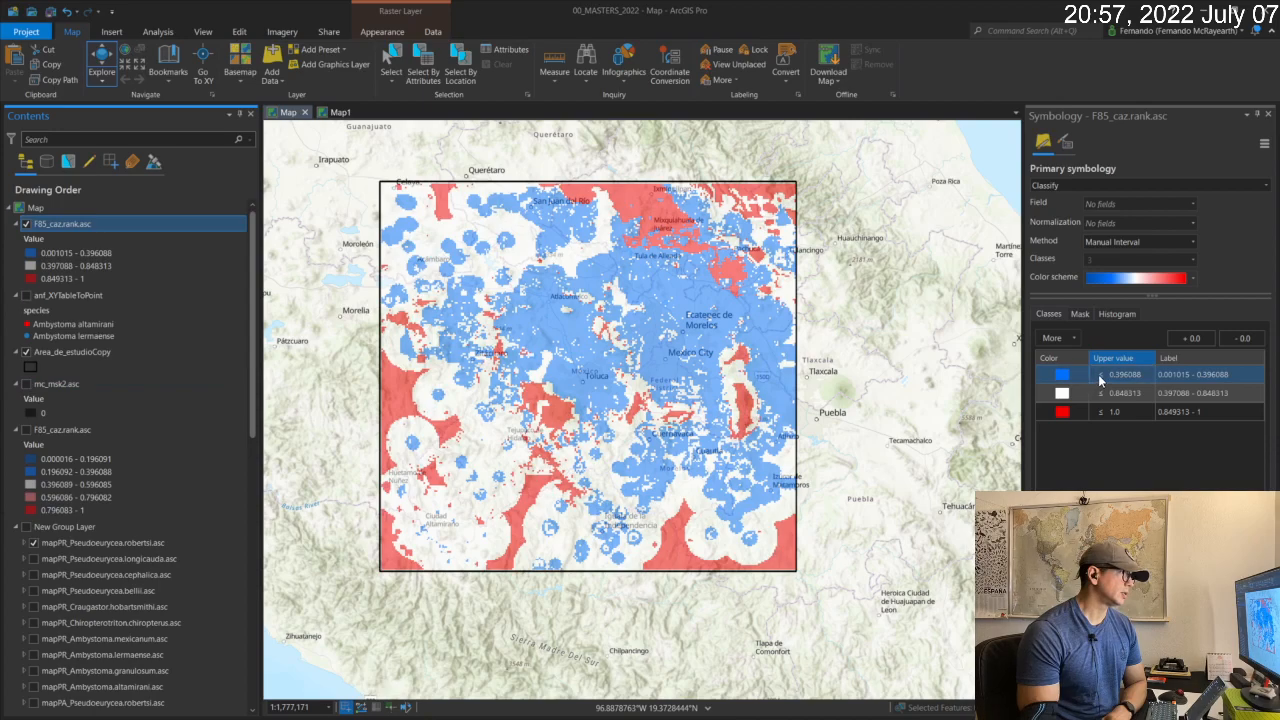
{"action": "right_click", "coordinate": [1132, 375]}
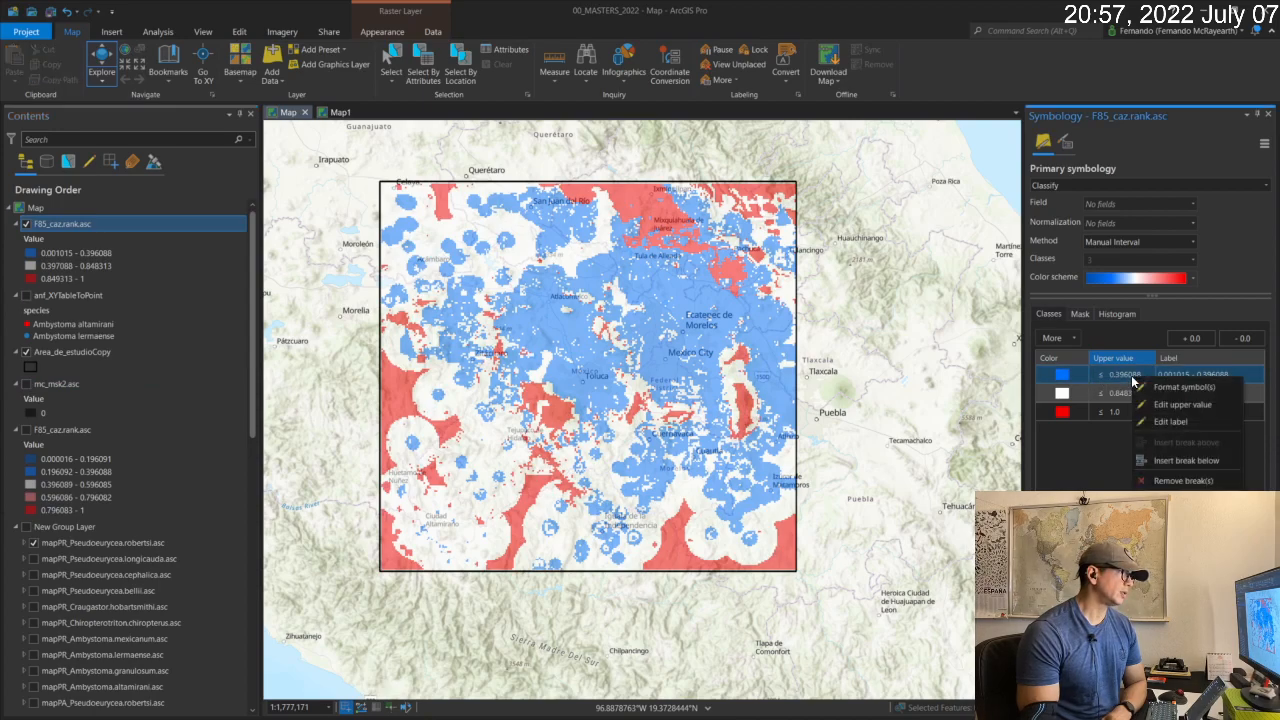
{"action": "left_click", "coordinate": [1164, 479]}
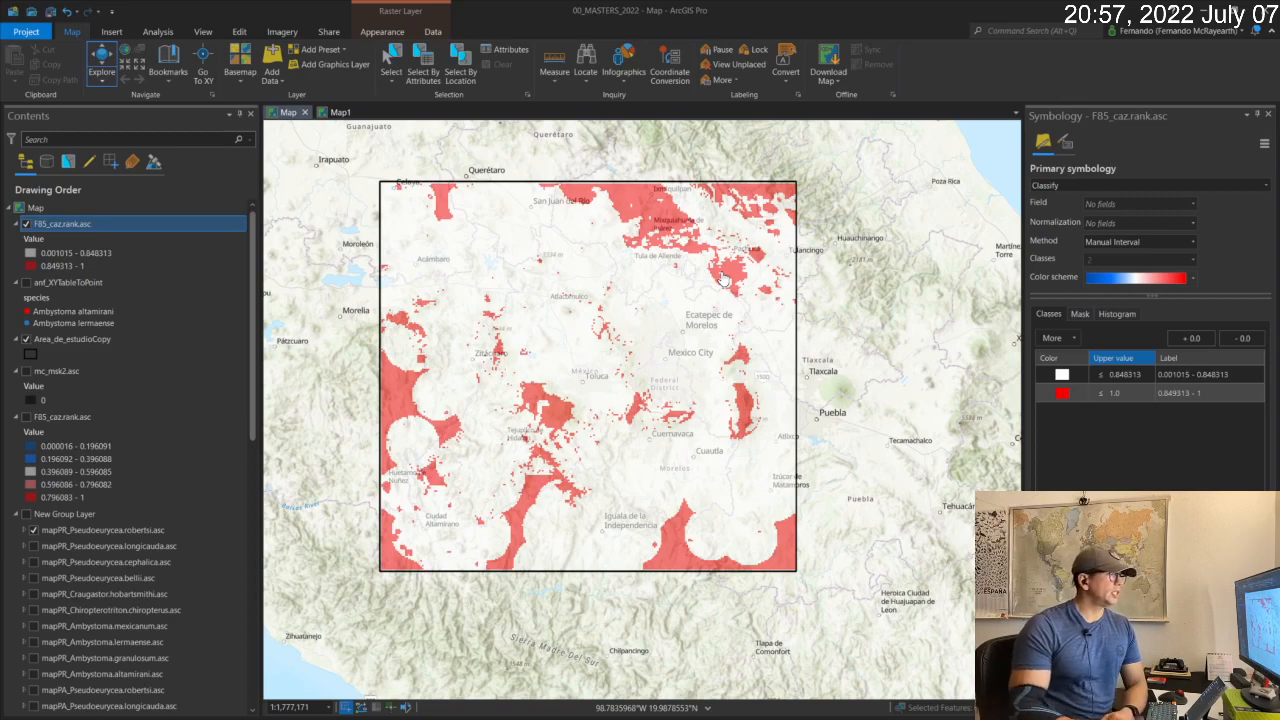
Make New Group Layer visible with mapPR_Pseudoeurycea.robertsi.asc displayed beneath the two-class F85 raster.
{"action": "scroll", "coordinate": [760, 406], "scroll_direction": "up", "scroll_amount": 2}
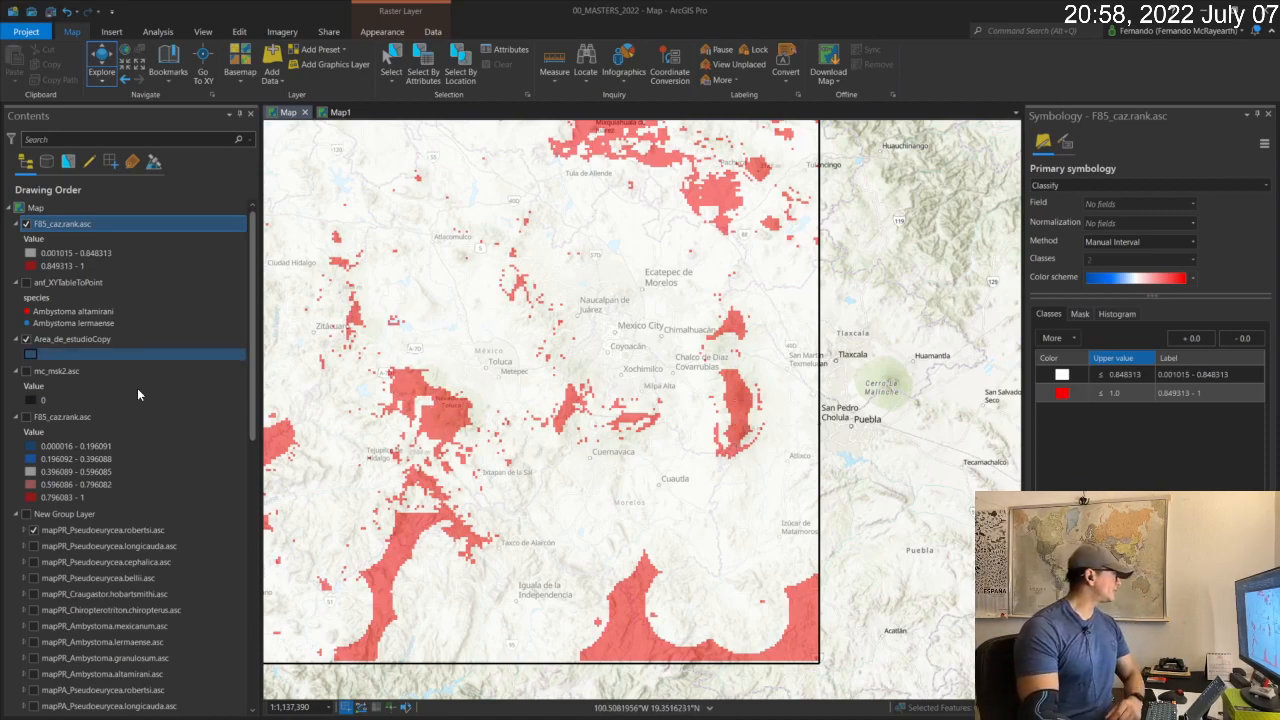
{"action": "left_click", "coordinate": [33, 530]}
{"action": "left_click", "coordinate": [27, 514]}
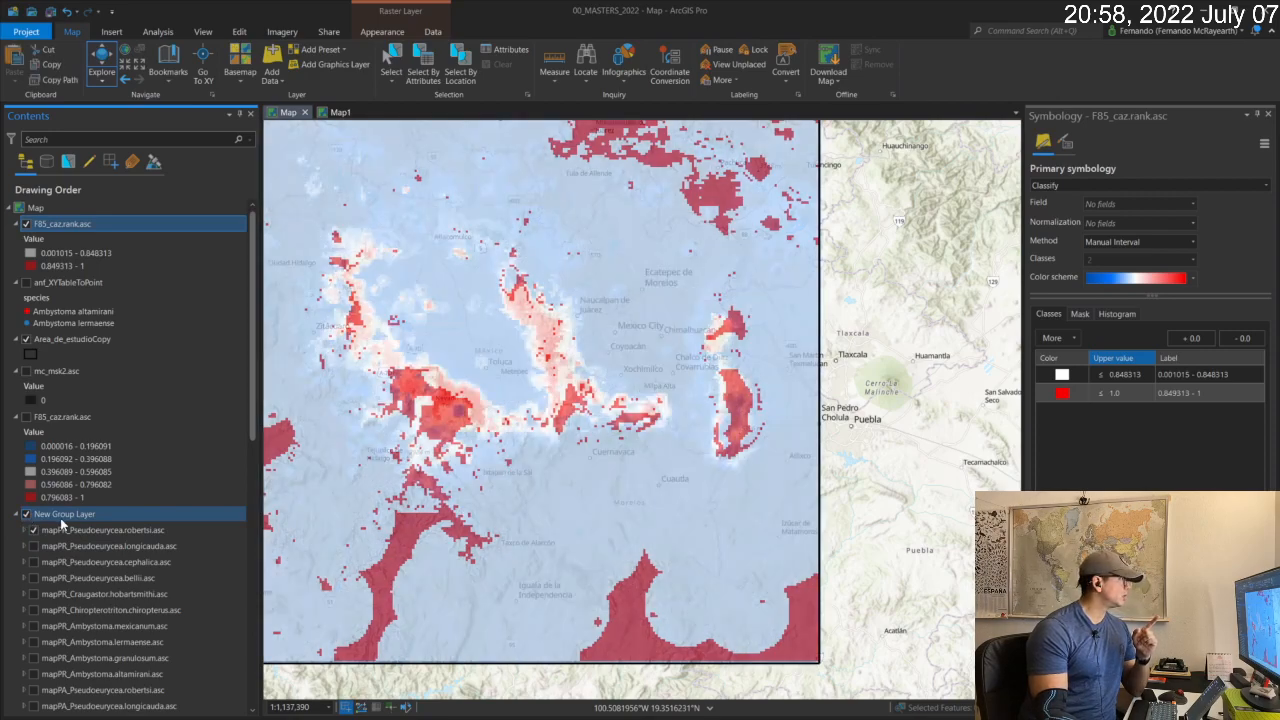
Set the transparency of the two-class F85_caz.rank.asc layer to 30%.
{"action": "left_click", "coordinate": [59, 532]}
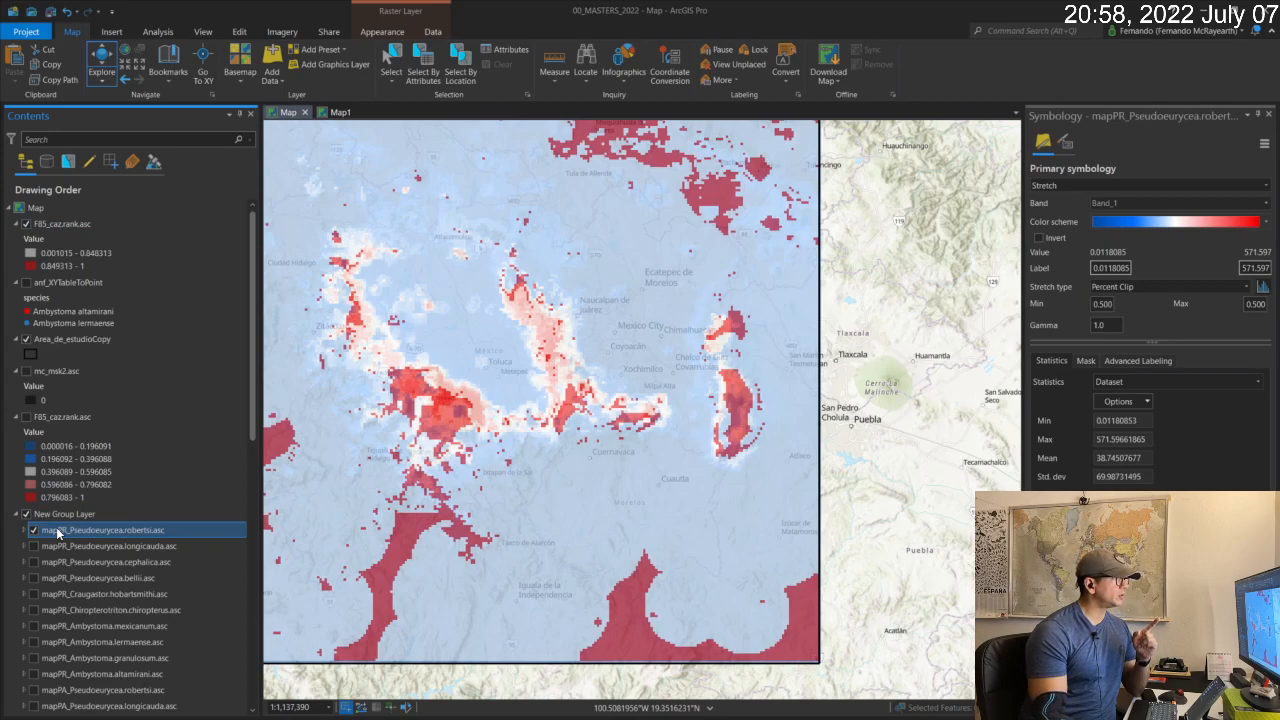
{"action": "left_click", "coordinate": [32, 254]}
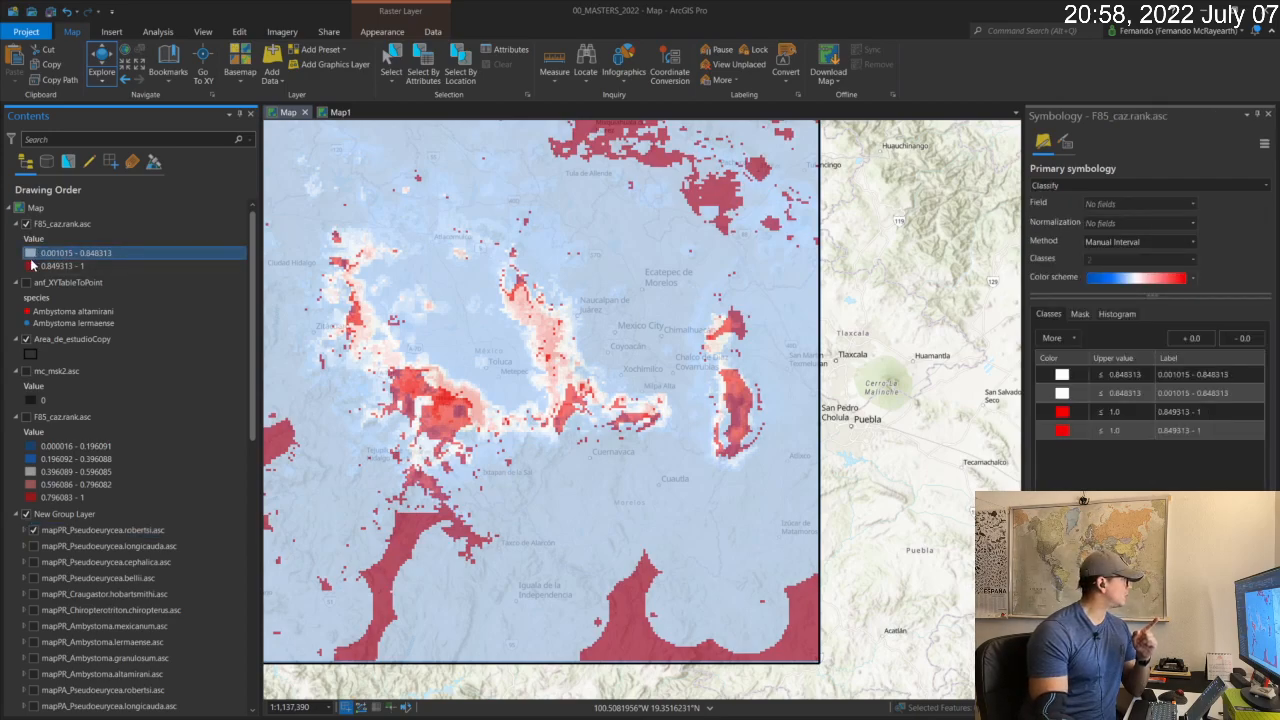
{"action": "left_click", "coordinate": [60, 224]}
{"action": "left_click", "coordinate": [377, 32]}
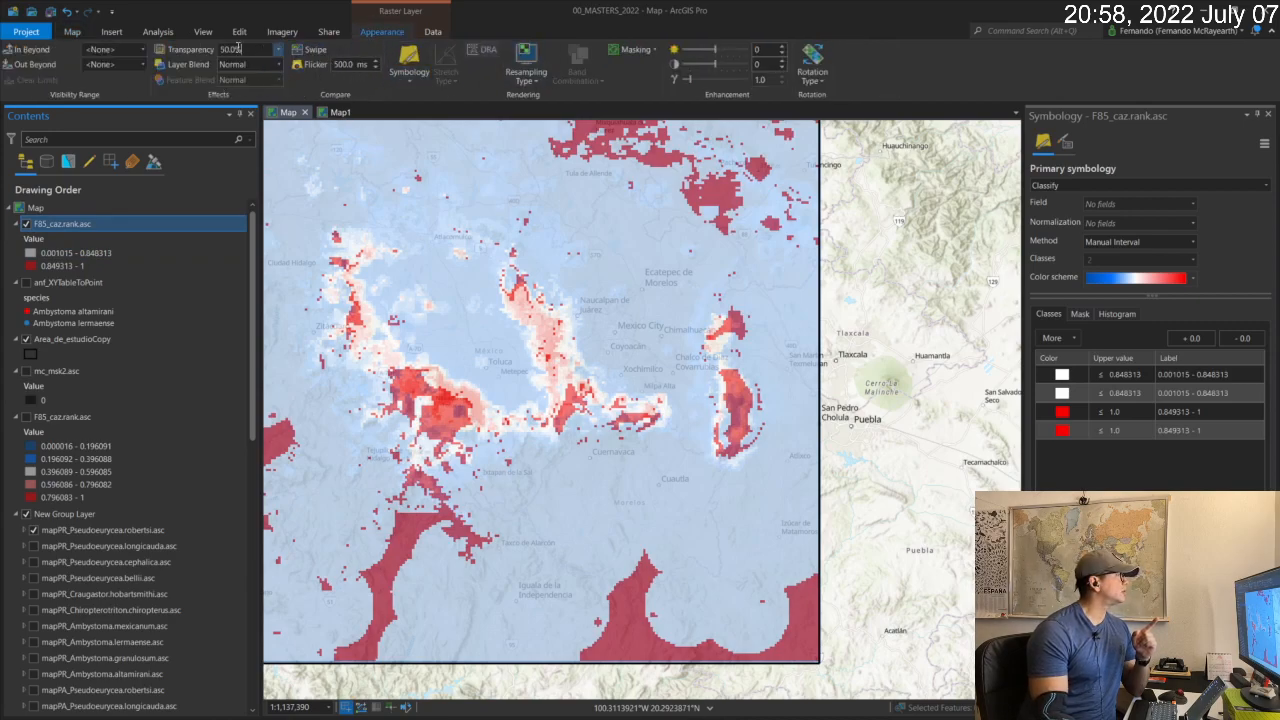
{"action": "left_click_drag", "start_coordinate": [244, 50], "coordinate": [142, 44]}
{"action": "type", "text": "30"}
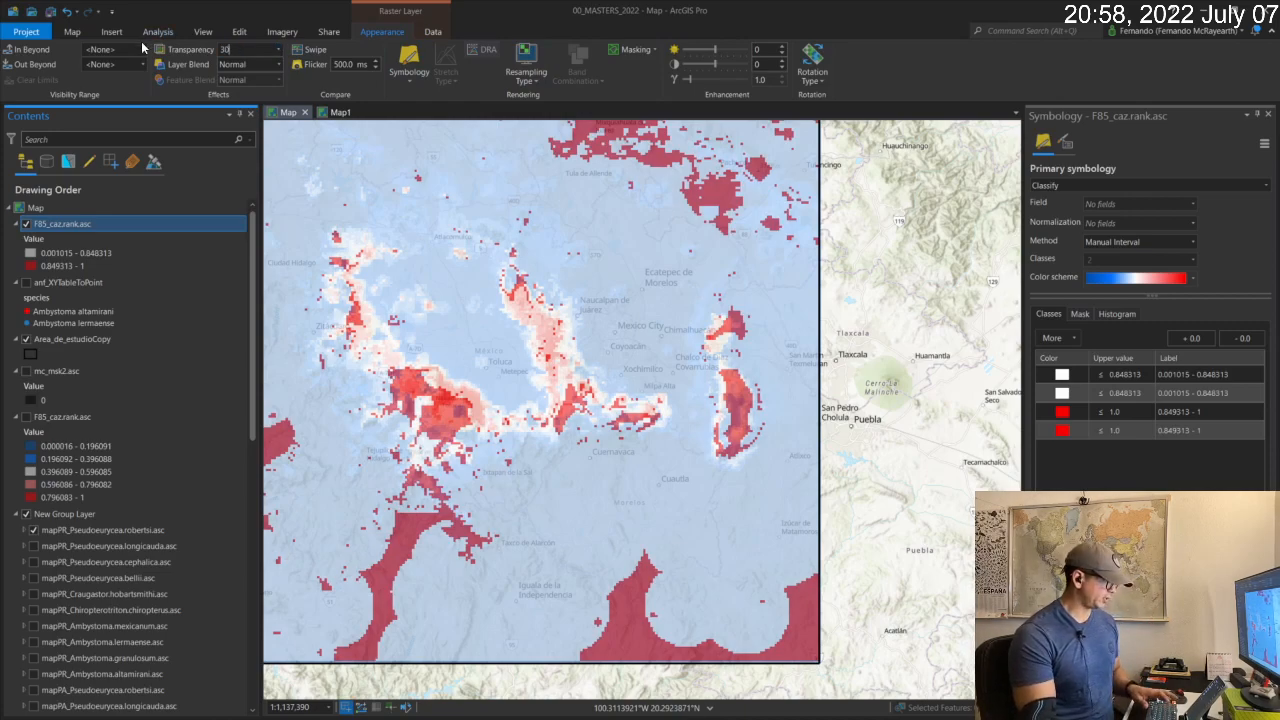
{"action": "key", "text": "Tab"}
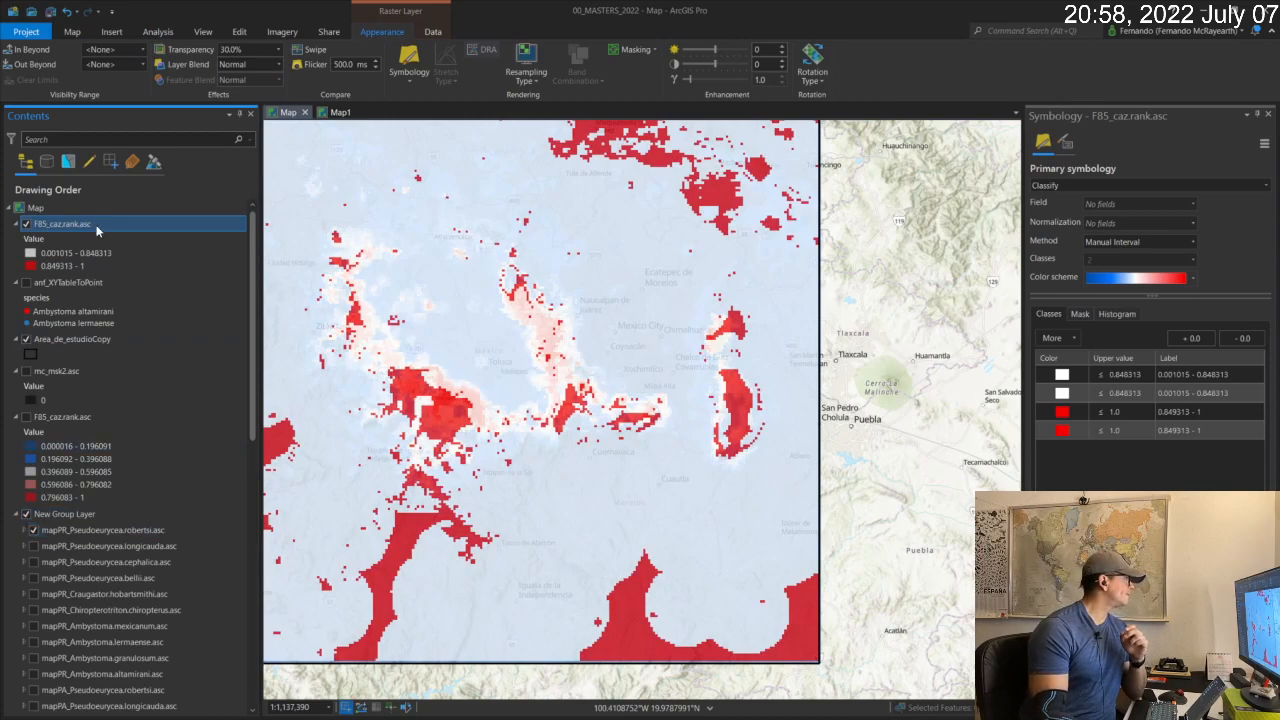
Move the two-class F85_caz.rank.asc layer directly above New Group Layer in the drawing order, outside the group.
{"action": "left_click_drag", "start_coordinate": [97, 230], "coordinate": [102, 540]}
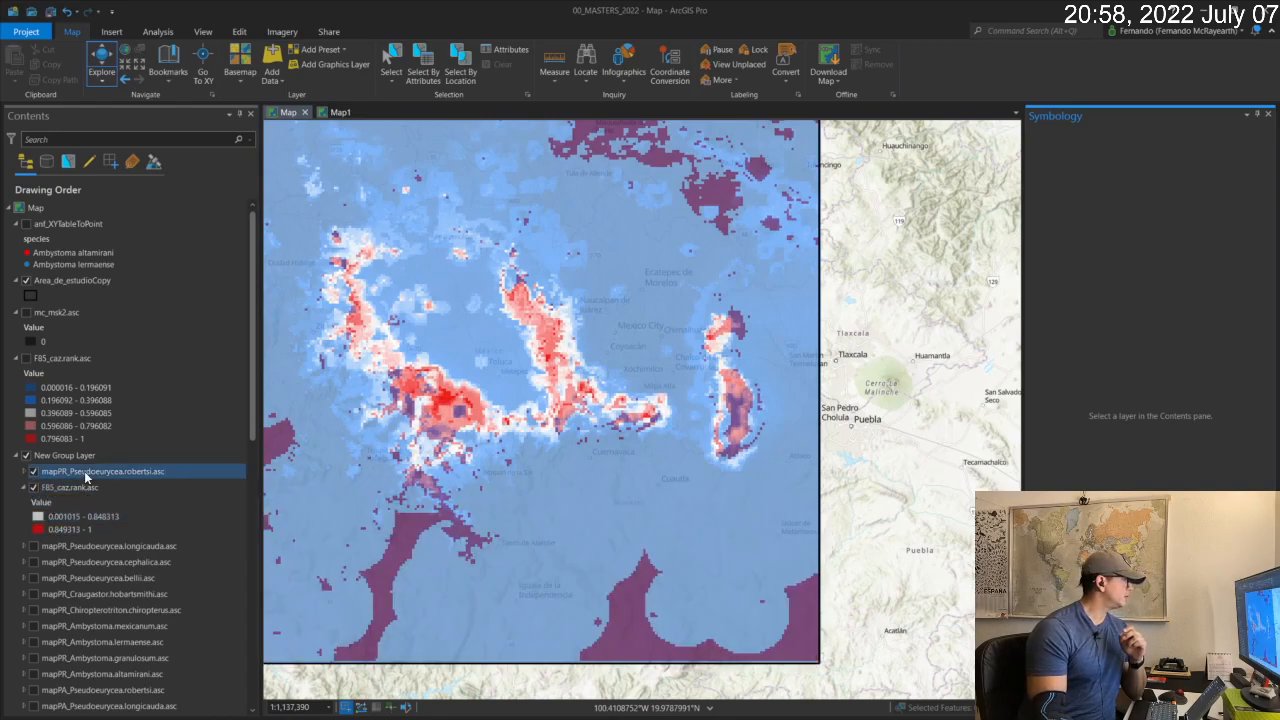
{"action": "left_click", "coordinate": [76, 489]}
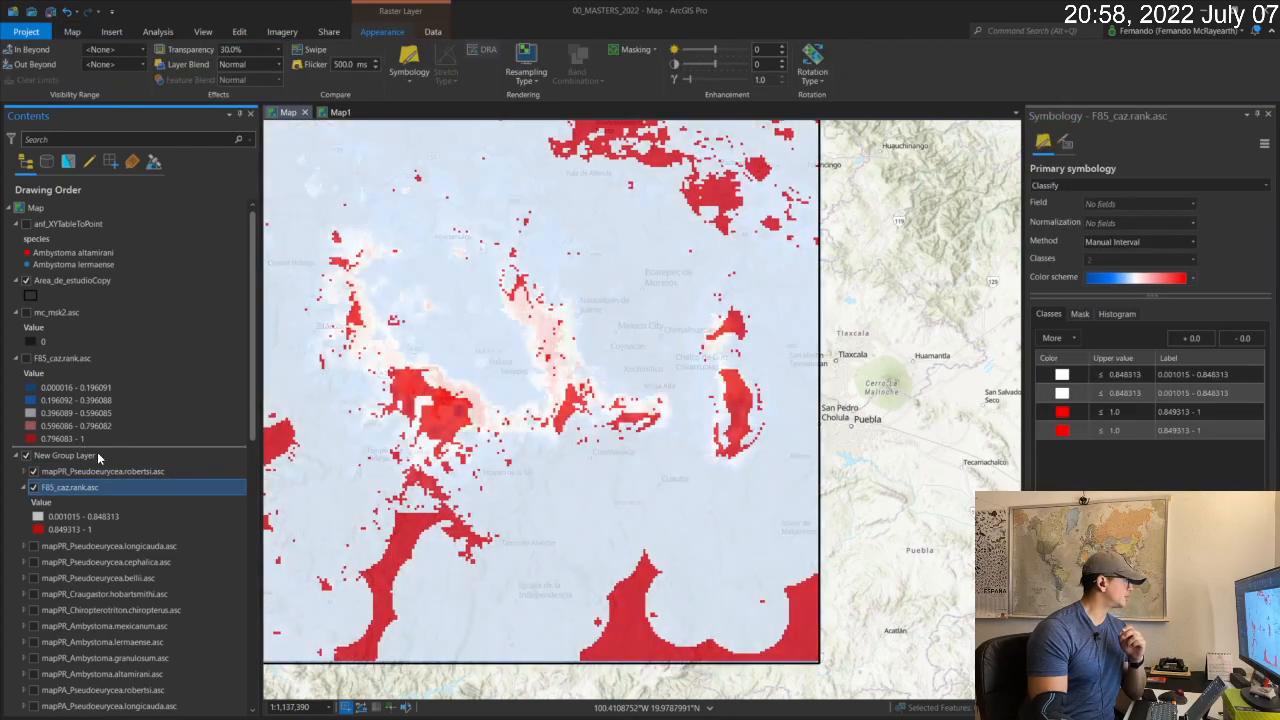
{"action": "left_click_drag", "start_coordinate": [98, 457], "coordinate": [96, 455]}
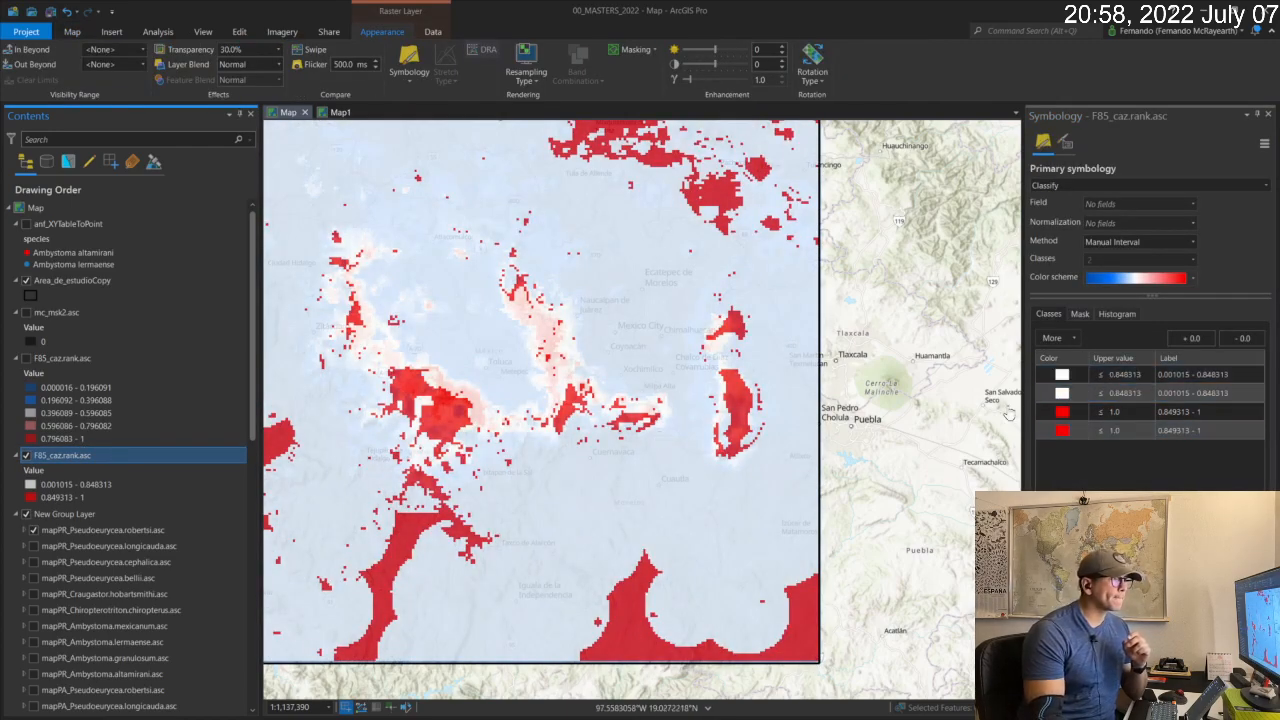
Set the transparency of the two-class F85_caz.rank.asc layer to 60%.
{"action": "left_click", "coordinate": [1080, 411]}
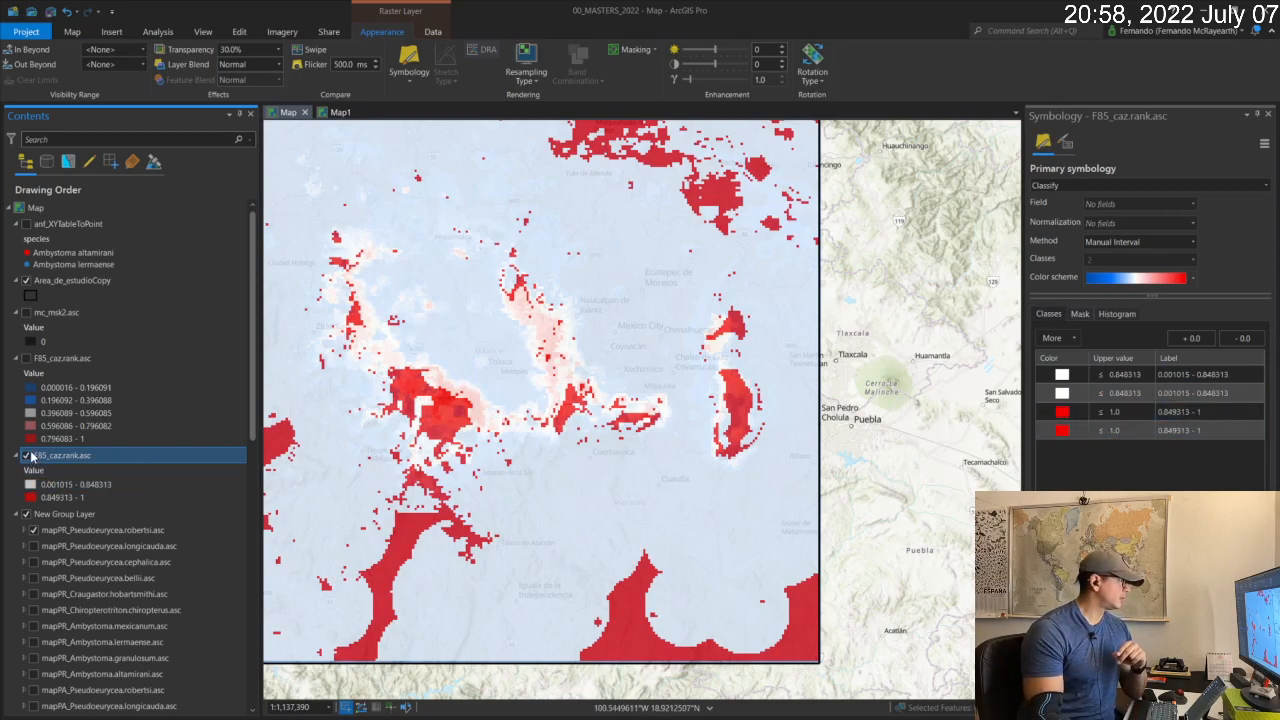
{"action": "left_click_drag", "start_coordinate": [253, 49], "coordinate": [119, 50]}
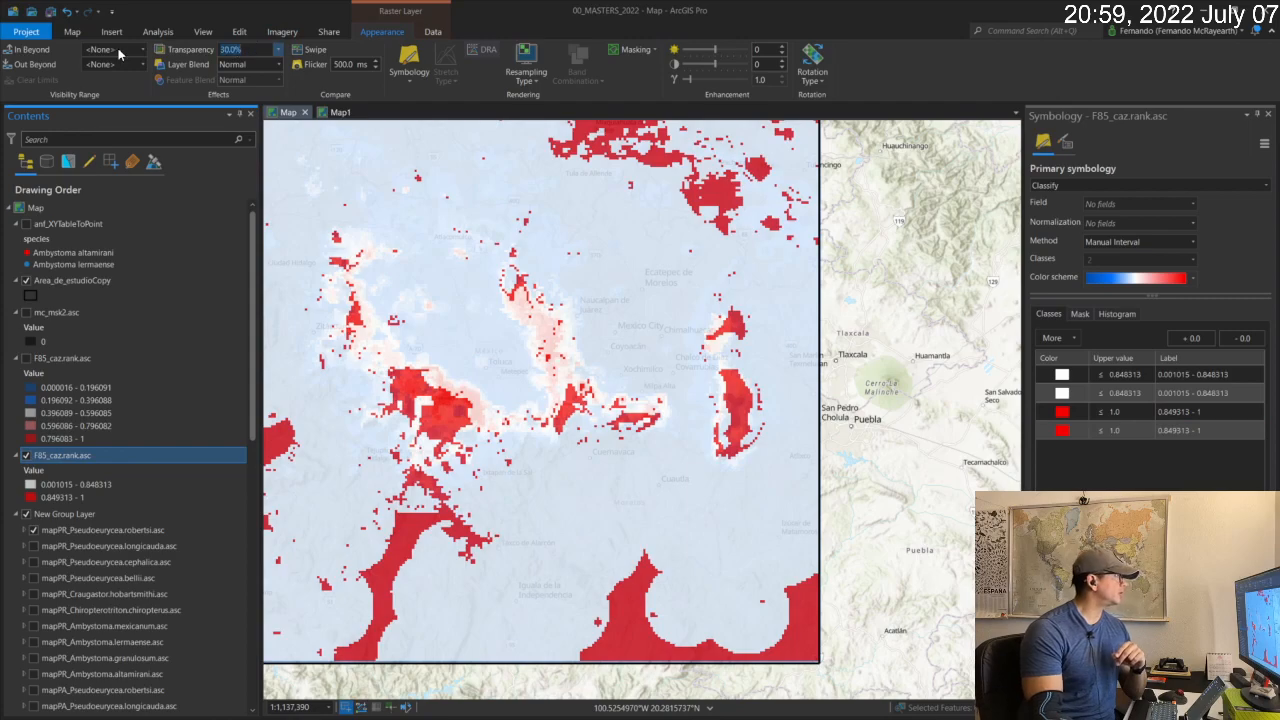
{"action": "type", "text": "60"}
{"action": "key", "text": "Tab"}
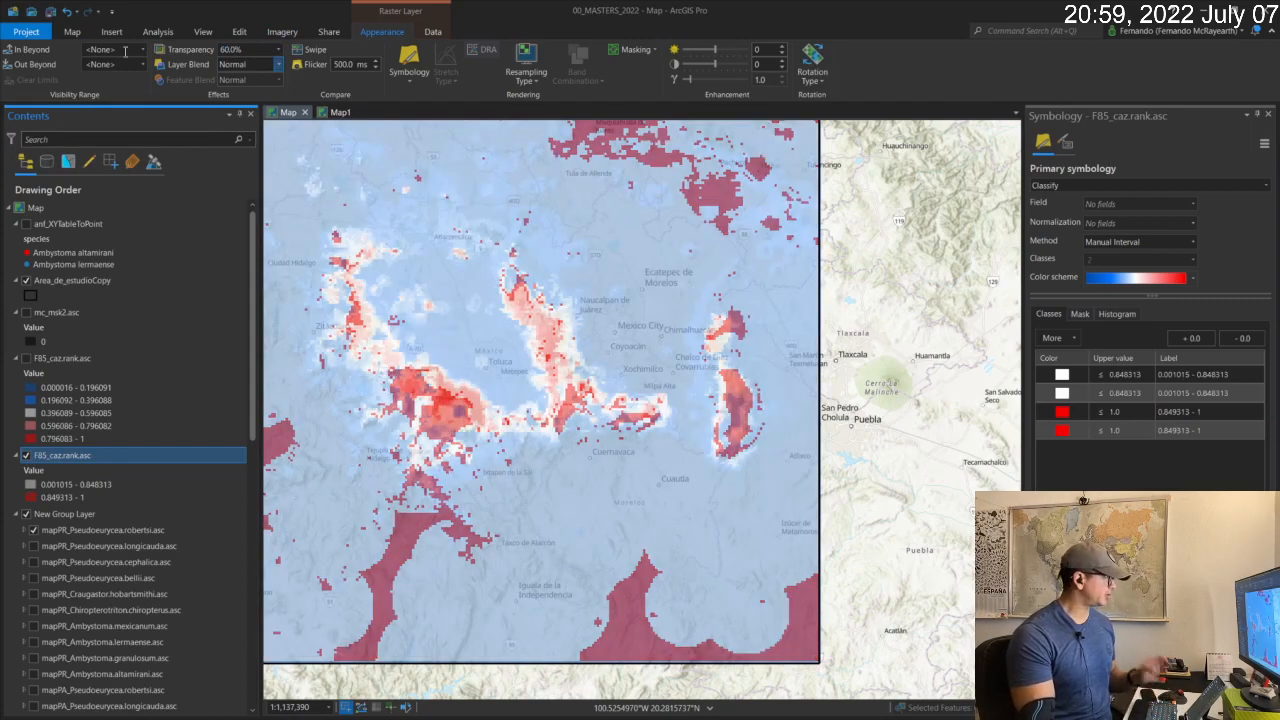
Apply the green-yellow-red color scheme to the mapPR_Pseudoeurycea.robertsi.asc layer.
{"action": "left_click", "coordinate": [77, 534]}
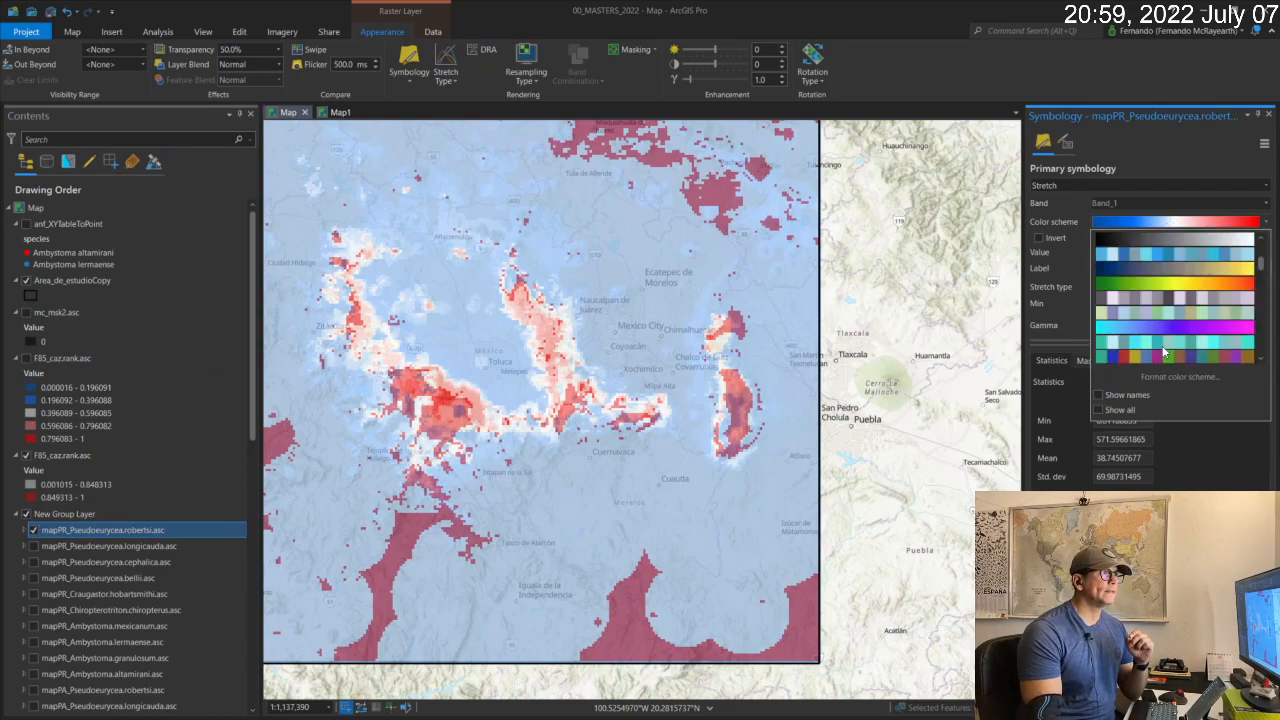
{"action": "left_click", "coordinate": [1184, 280]}
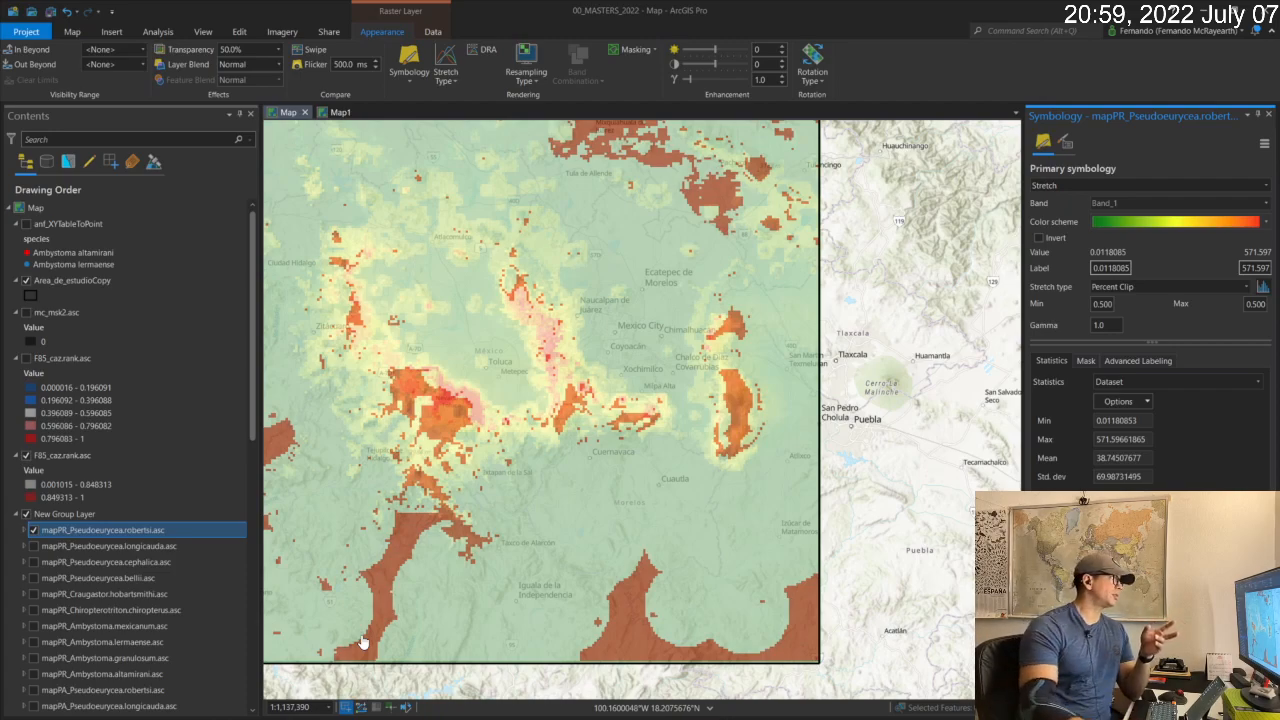
Display mapPR_Pseudoeurycea.longicauda.asc instead of mapPR_Pseudoeurycea.robertsi.asc and apply the green-yellow-red color scheme to it.
{"action": "left_click", "coordinate": [33, 531]}
{"action": "left_click", "coordinate": [34, 547]}
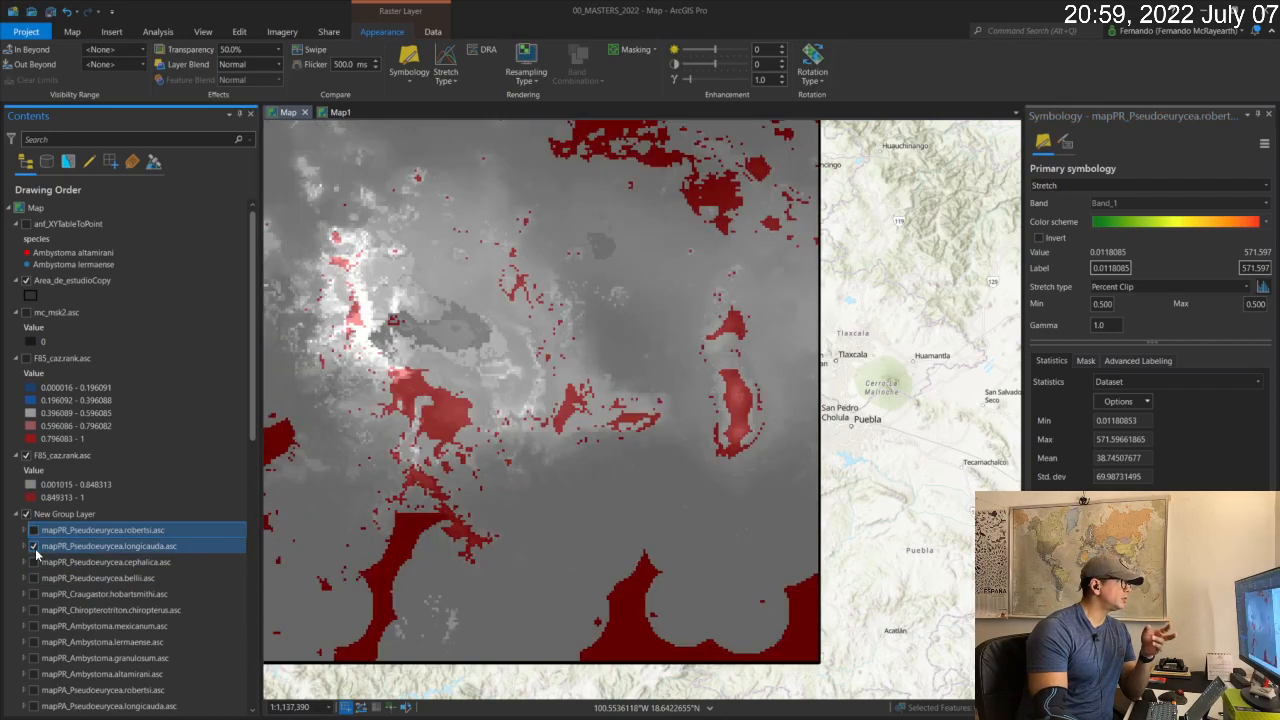
{"action": "left_click", "coordinate": [96, 547]}
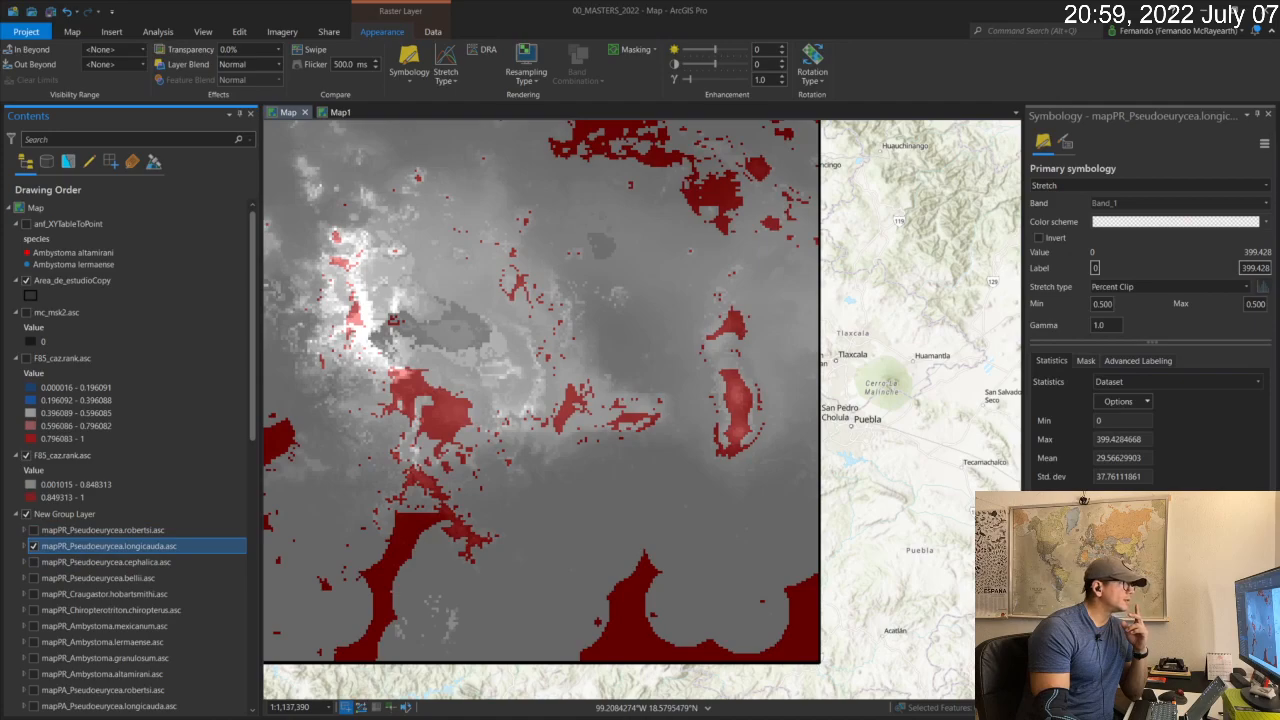
{"action": "left_click", "coordinate": [1258, 221]}
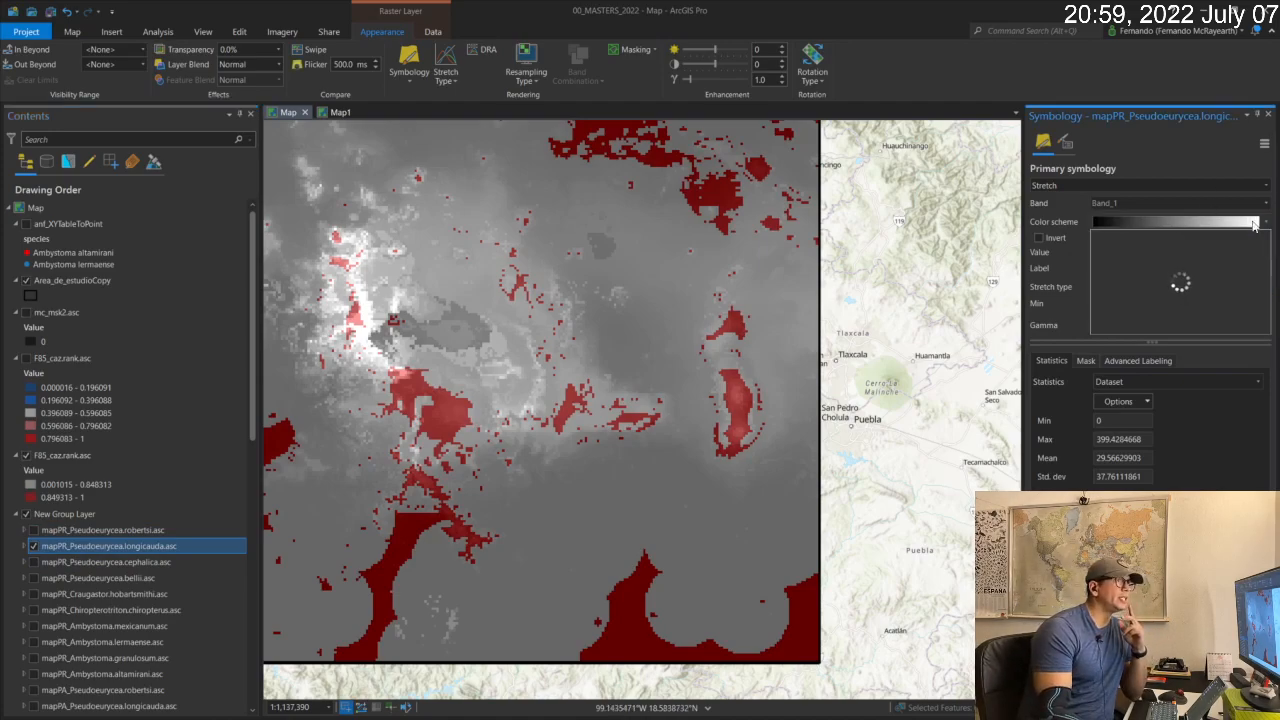
{"action": "scroll", "coordinate": [1196, 295], "scroll_direction": "down", "scroll_amount": 2}
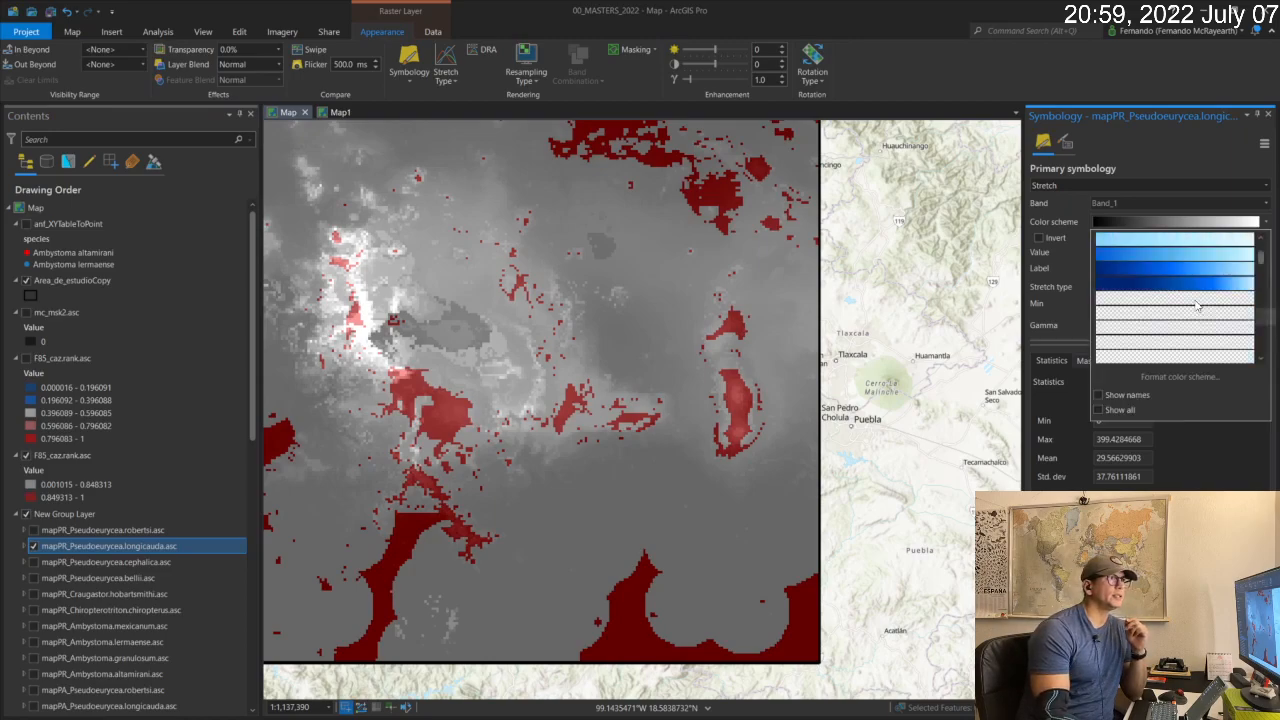
{"action": "left_click", "coordinate": [1196, 290]}
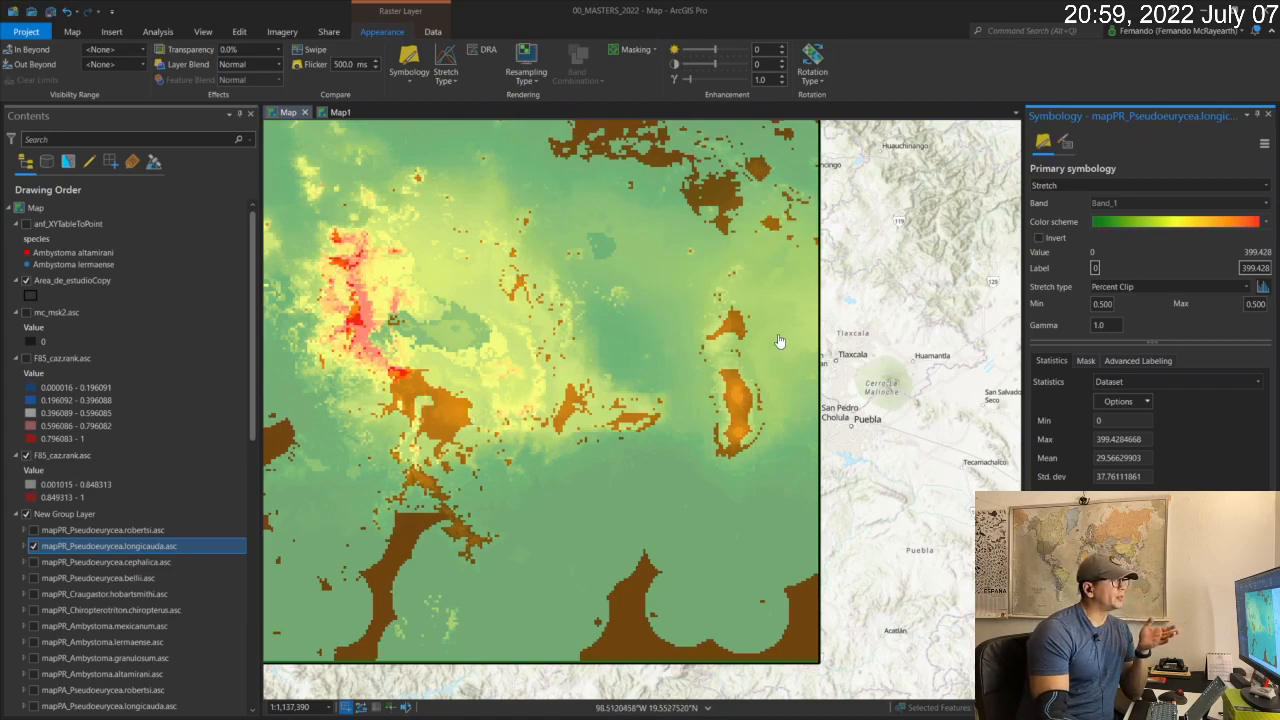
Toggle the two-class F85_caz.rank.asc layer off and on to compare it with the longicauda distribution underneath.
{"action": "left_click", "coordinate": [26, 456]}
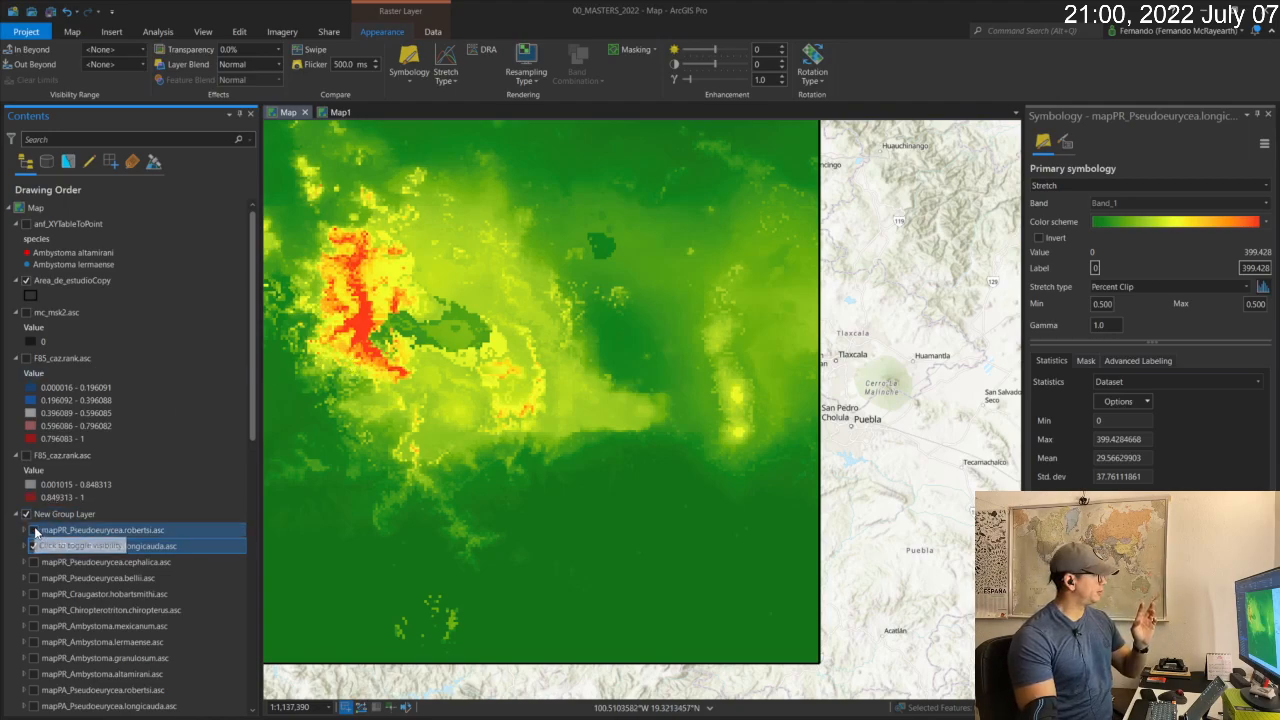
{"action": "left_click", "coordinate": [27, 456]}
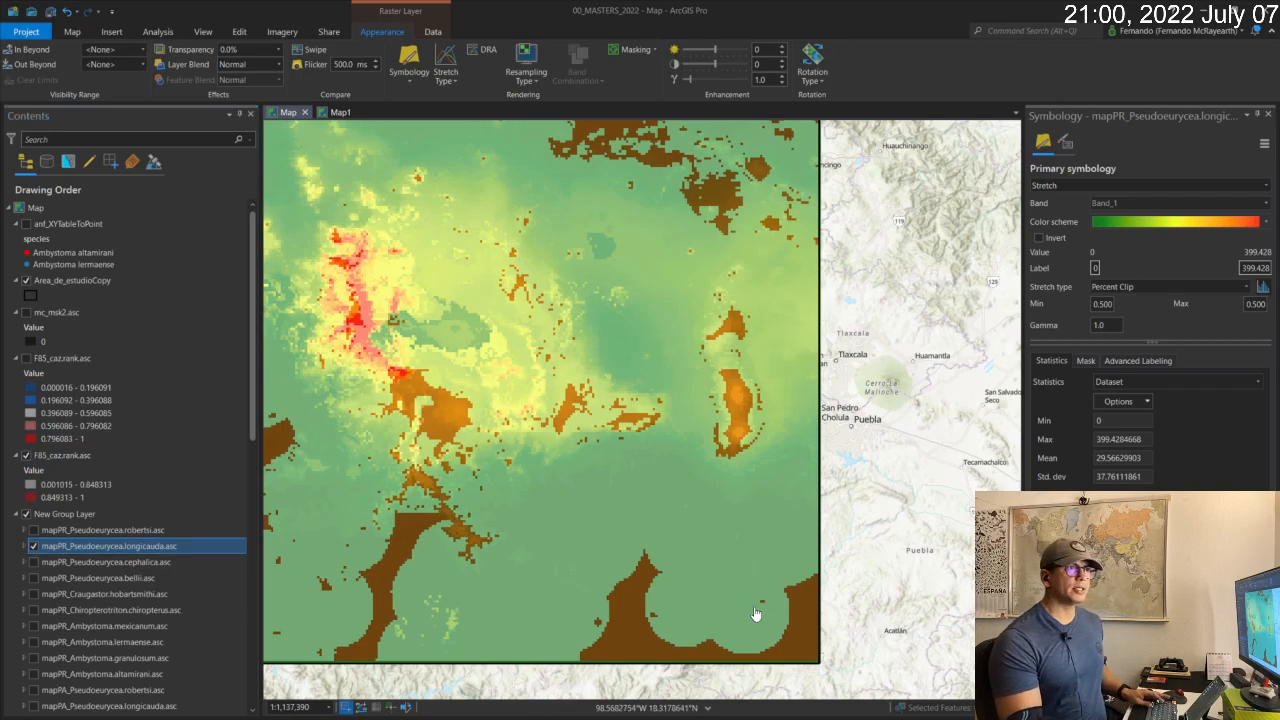
Switch to Zonation GUI and view the project's completed instances and rank map.
{"action": "key", "text": "alt+Tab"}
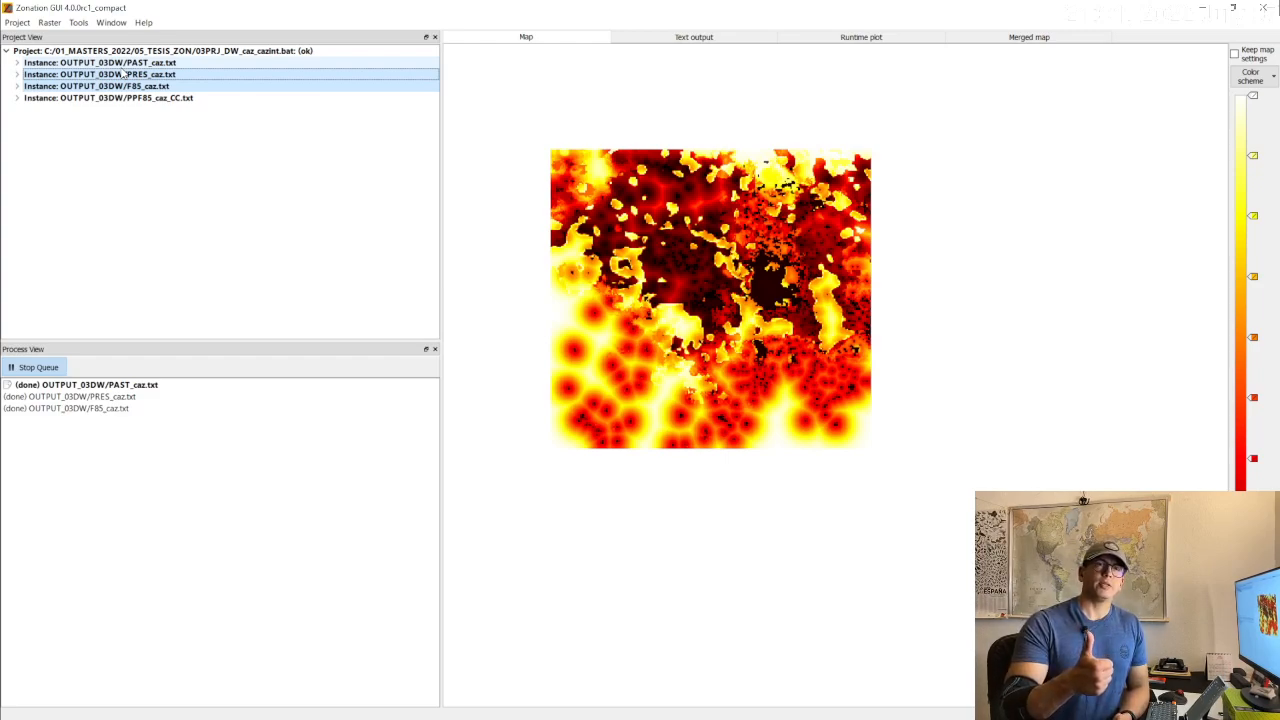
{"action": "left_click", "coordinate": [122, 74], "text": "shift"}
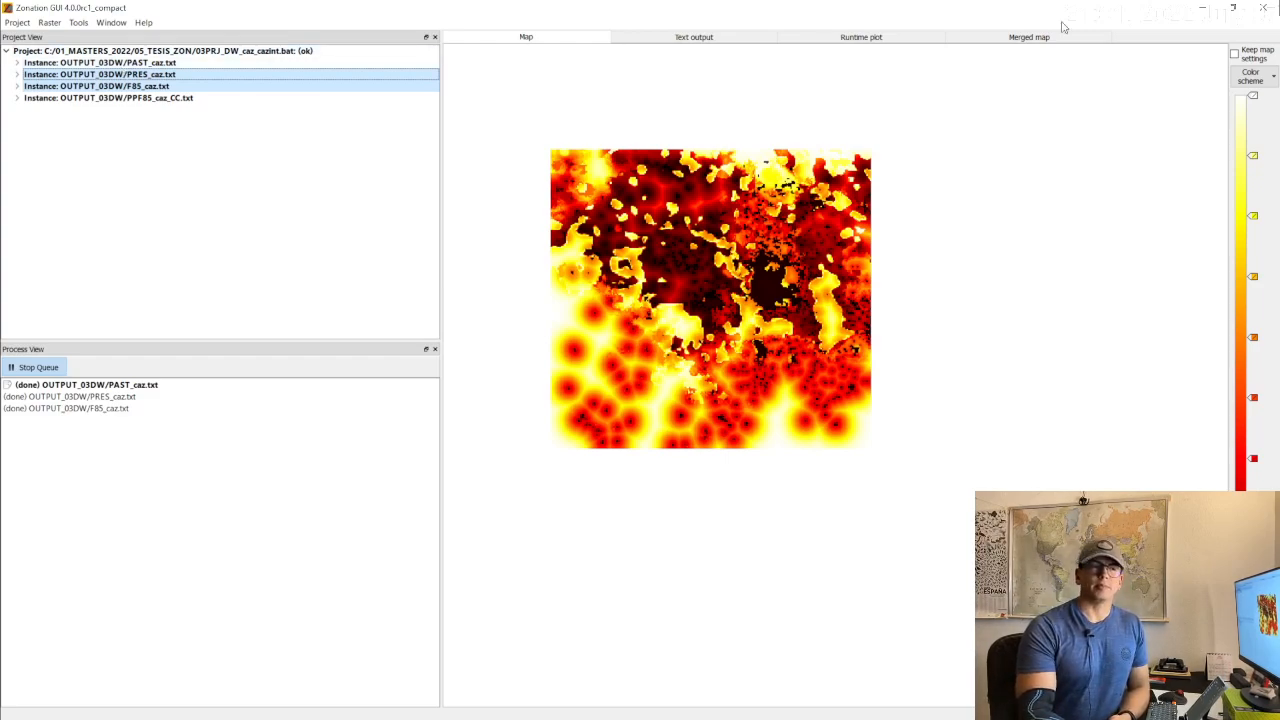